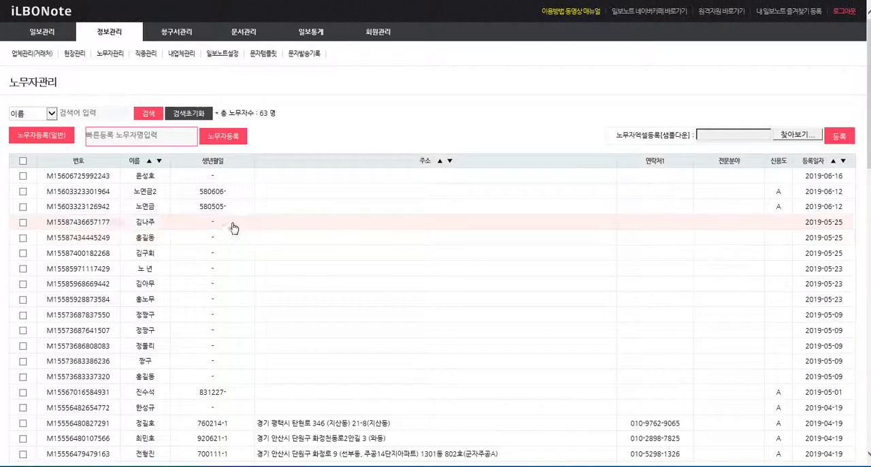
Step: Review the registered sites of the company 삼성건설사 and the list of job types with their unit prices and fees
mouse_move(116, 32)
left_click(116, 56)
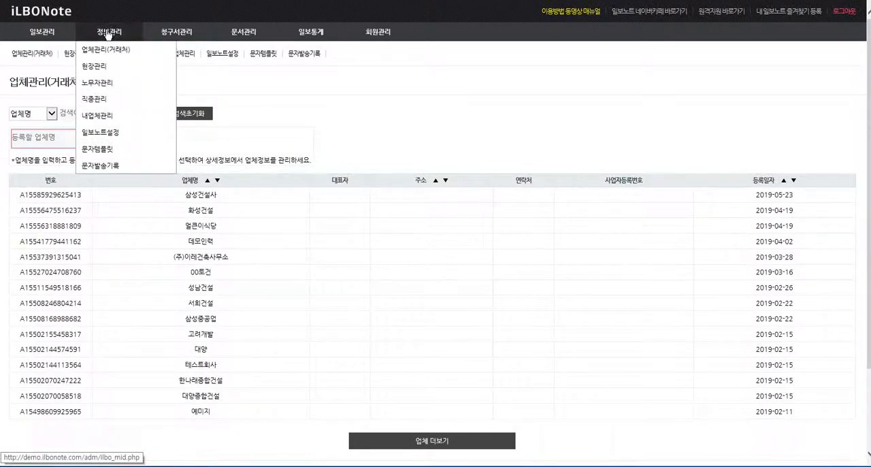
left_click(204, 195)
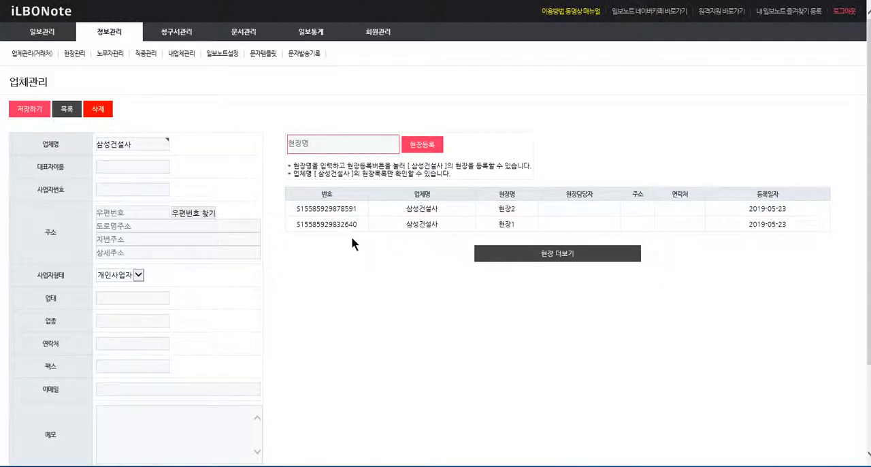
mouse_move(119, 31)
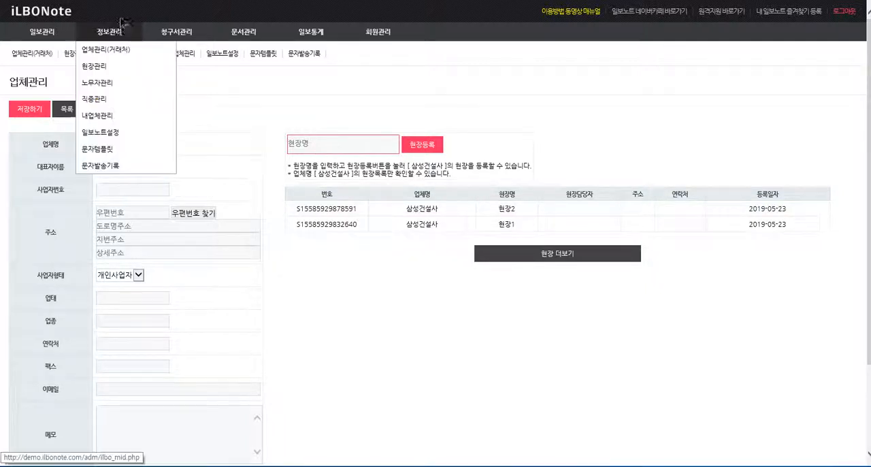
left_click(112, 102)
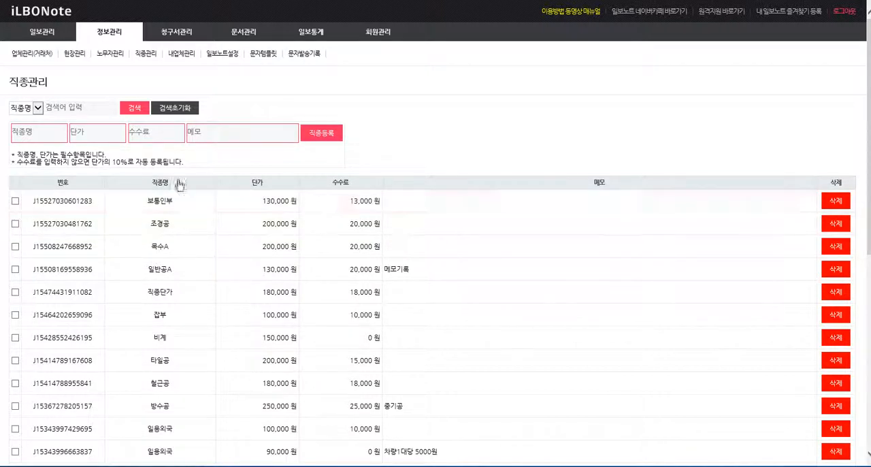
Step: Open the daily report management page (일보관리) and add four blank entries for 2019-06-18
mouse_move(46, 36)
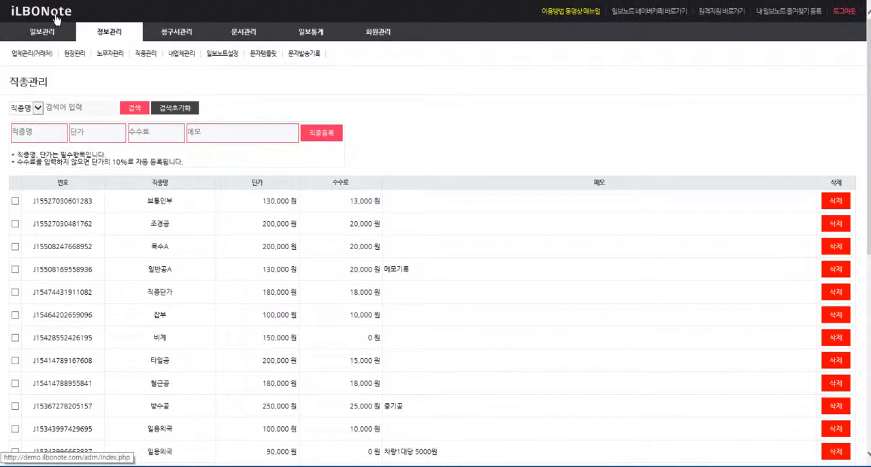
left_click(57, 17)
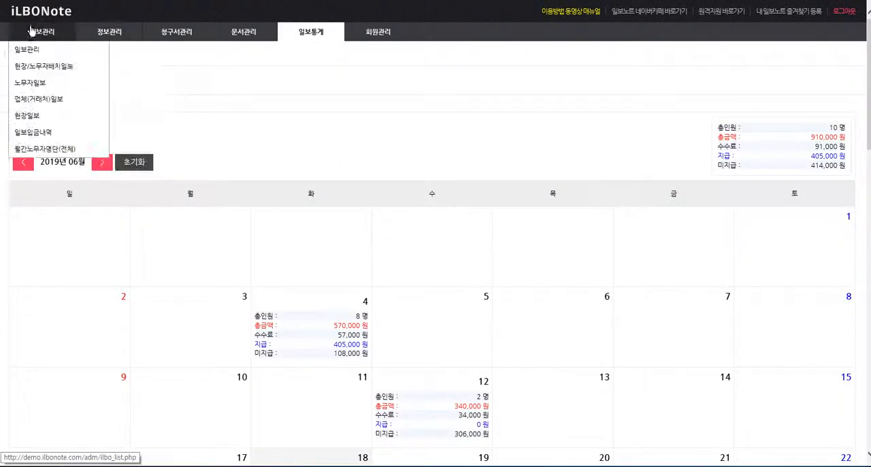
mouse_move(48, 36)
left_click(47, 35)
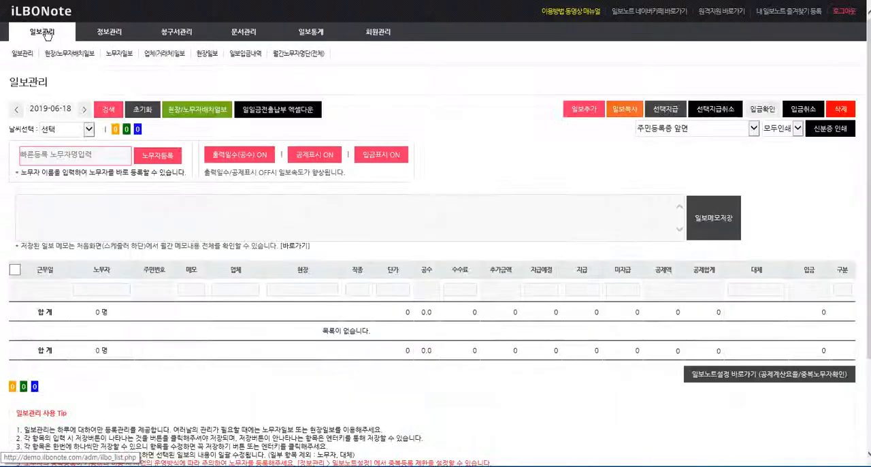
left_click(583, 110)
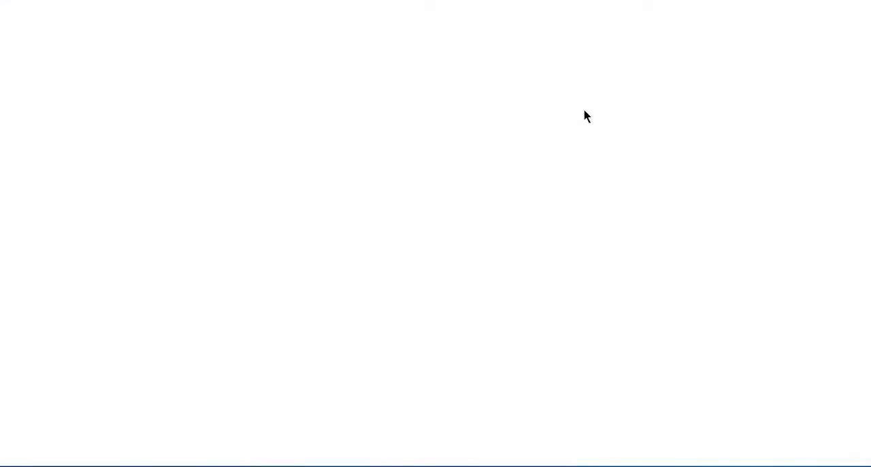
left_click(582, 111)
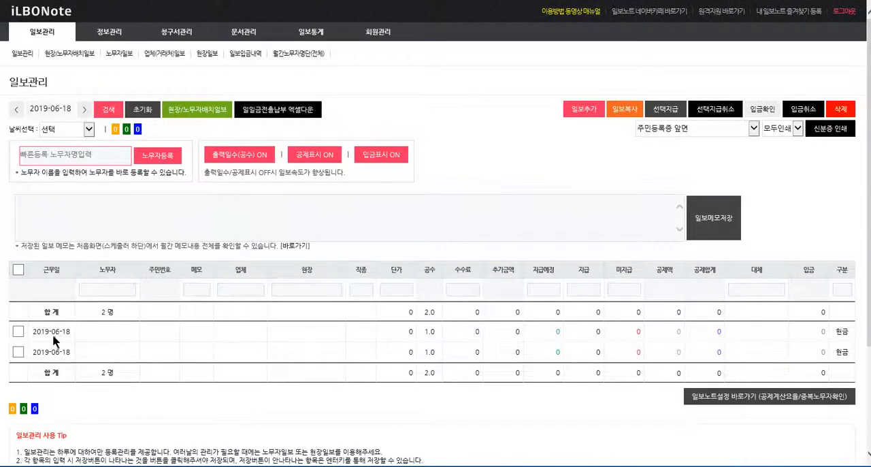
left_click(591, 114)
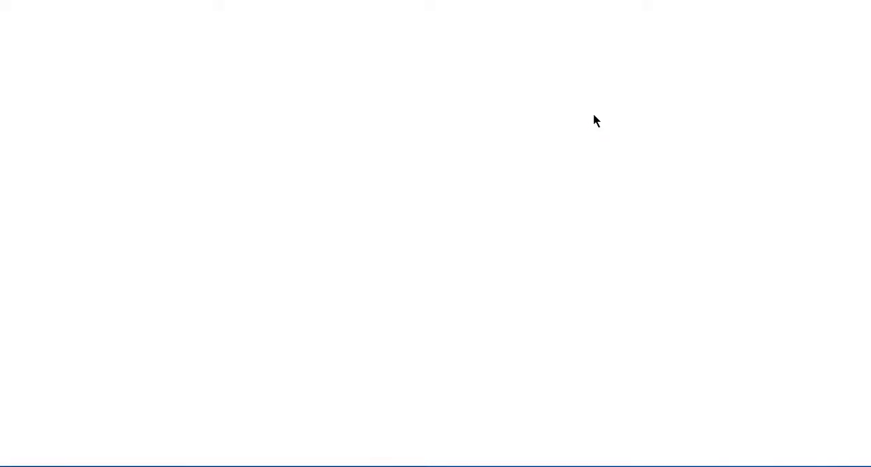
left_click(583, 113)
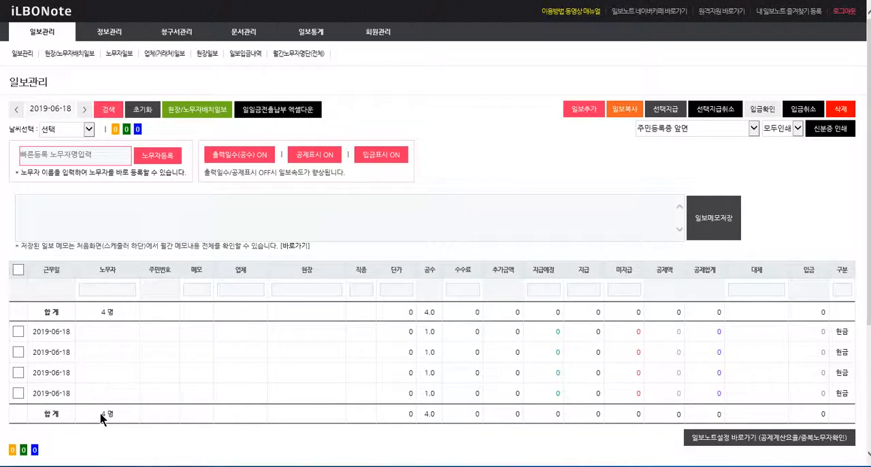
Step: Assign the site 가수원동현장(금성백조) to all four blank entries at once and save it
left_click(18, 331)
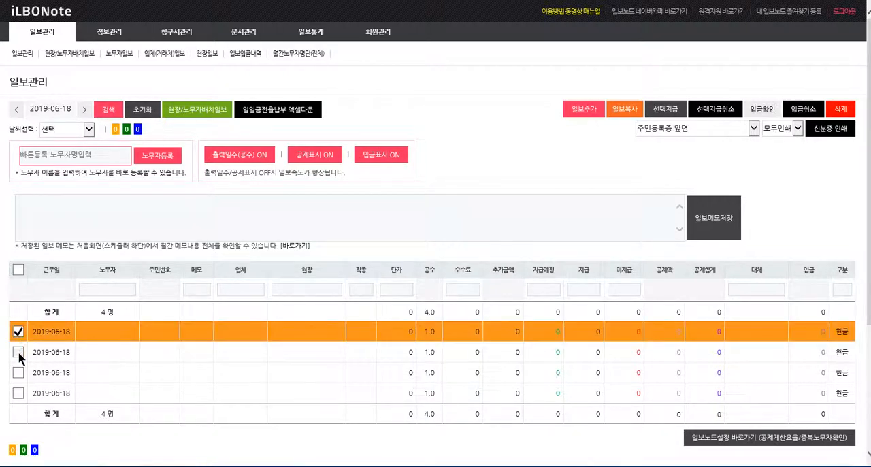
left_click(18, 351)
left_click(19, 372)
left_click(19, 392)
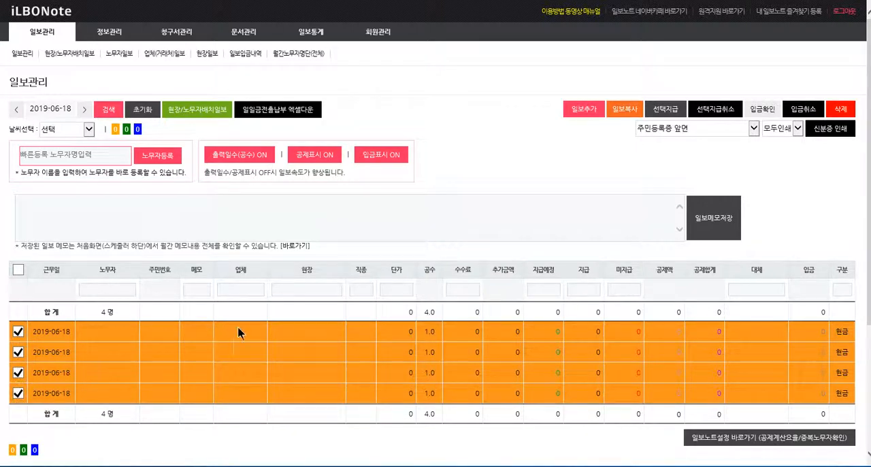
left_click(298, 327)
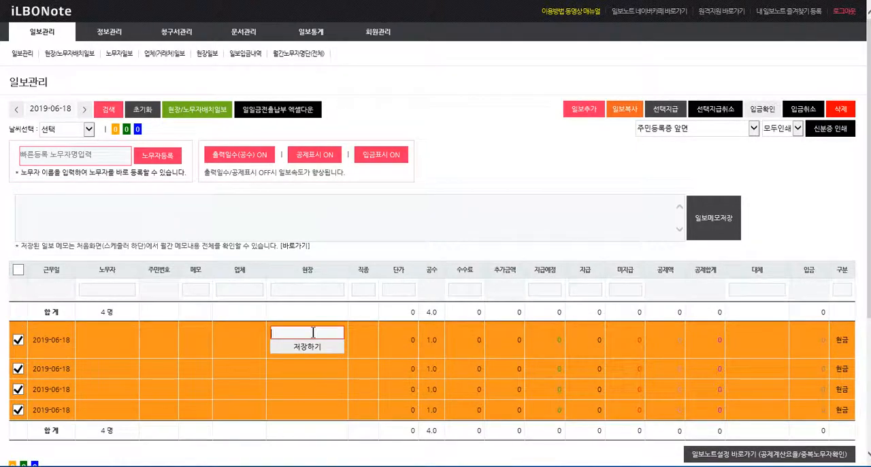
type("가수원동현장(금성백조")
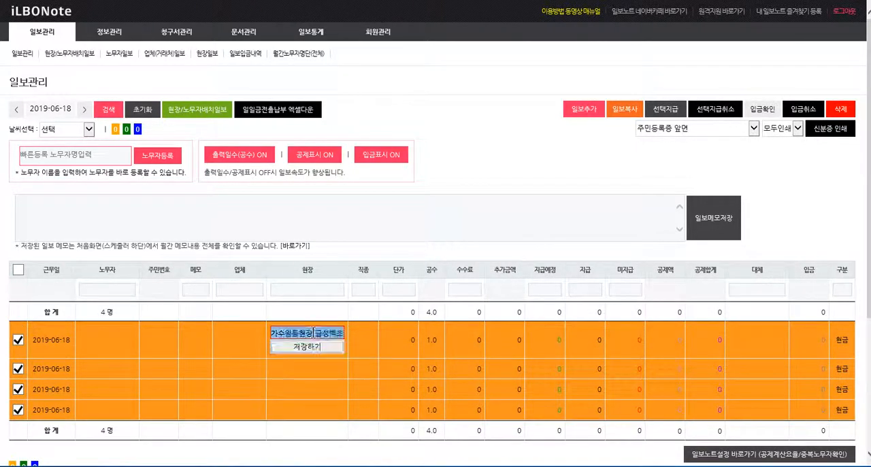
key("Return")
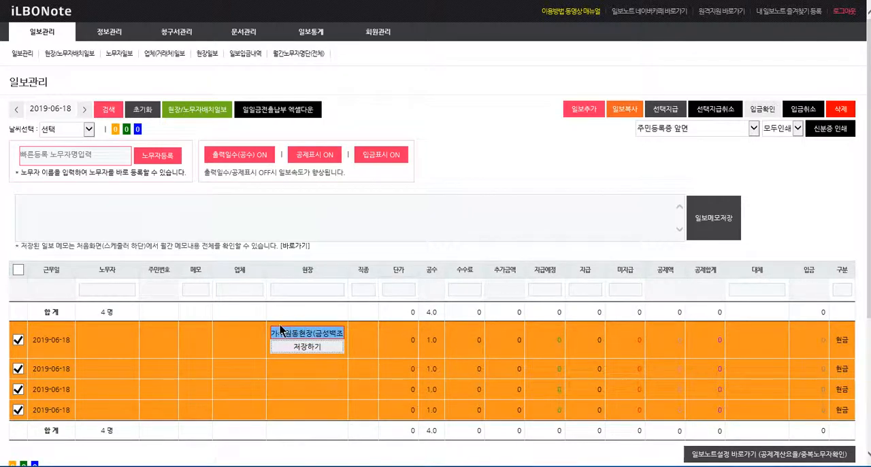
left_click(316, 347)
left_click(315, 348)
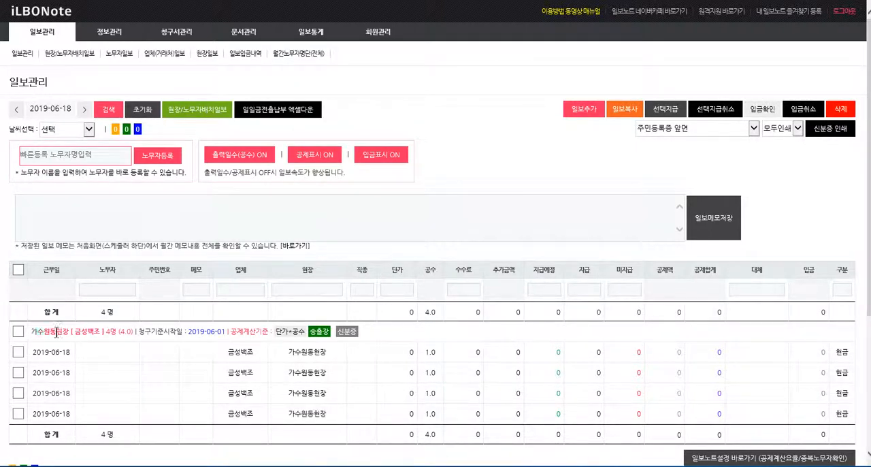
Step: Add two more blank entries to the 2019-06-18 daily report
left_click_drag(56, 331, 391, 330)
left_click(392, 330)
left_click(588, 110)
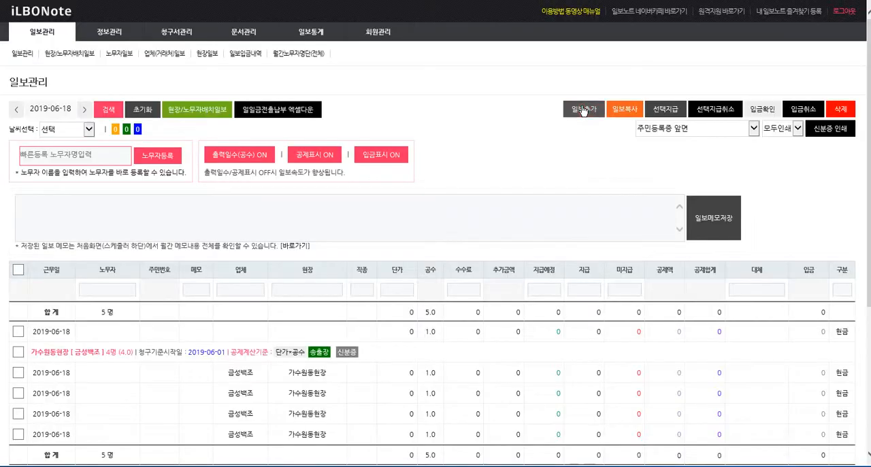
left_click(583, 110)
Step: Assign the site 여의도현장(수목토) to the two entries without a site and save it
left_click(18, 331)
left_click(18, 352)
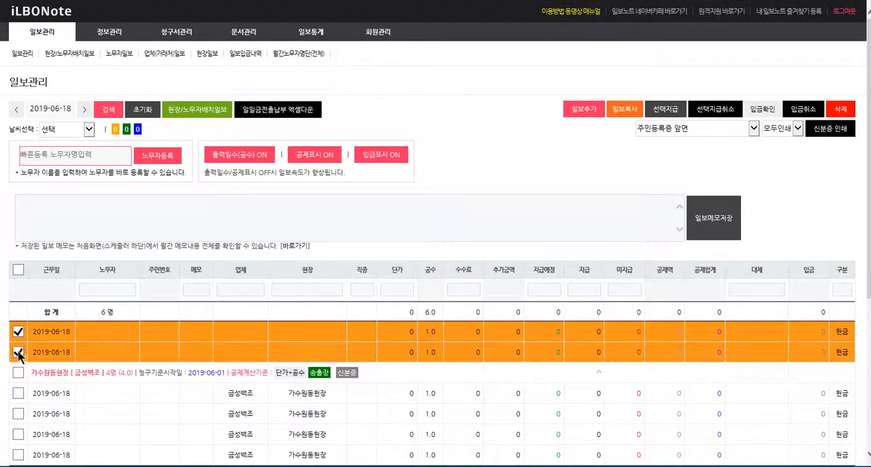
left_click(306, 333)
type("여")
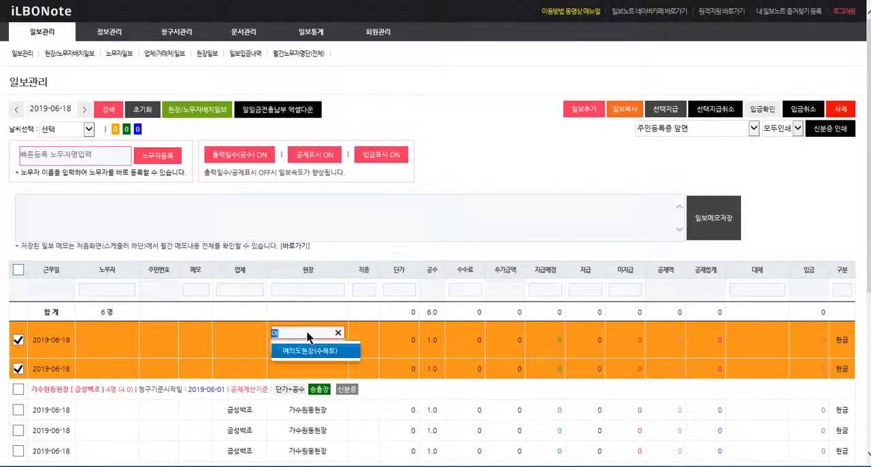
key("Return")
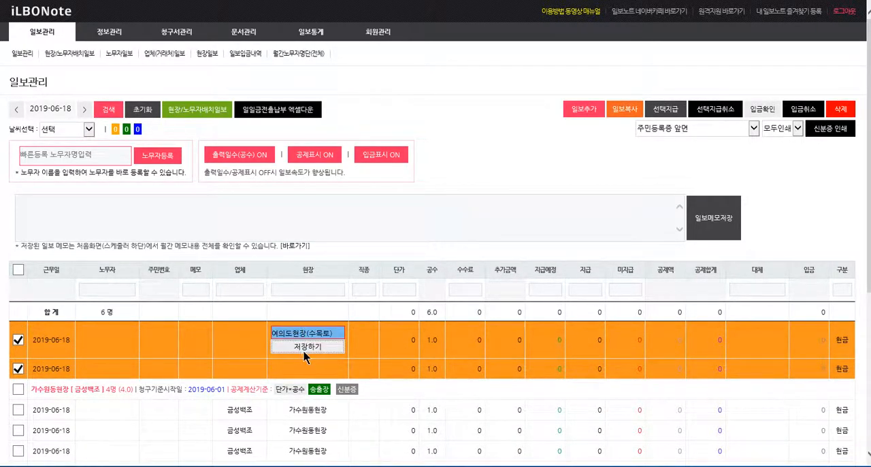
left_click(306, 347)
Step: Assign a worker to the first 가수원동현장 entry, choosing the first name match that has an ID number on file, and save
scroll(302, 353, "down", 1)
scroll(303, 352, "down", 3)
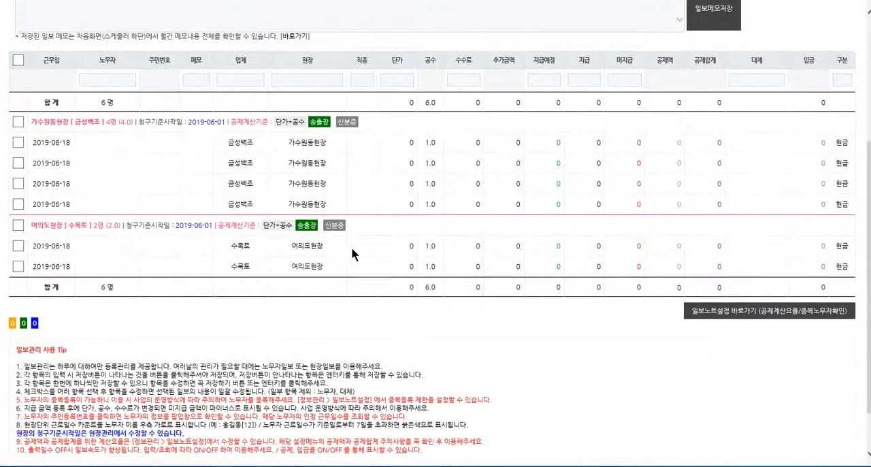
left_click(106, 141)
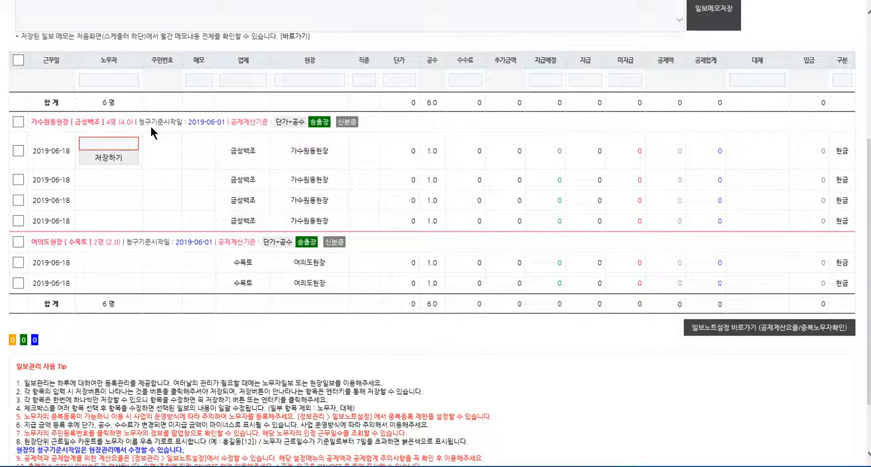
type("홍길동")
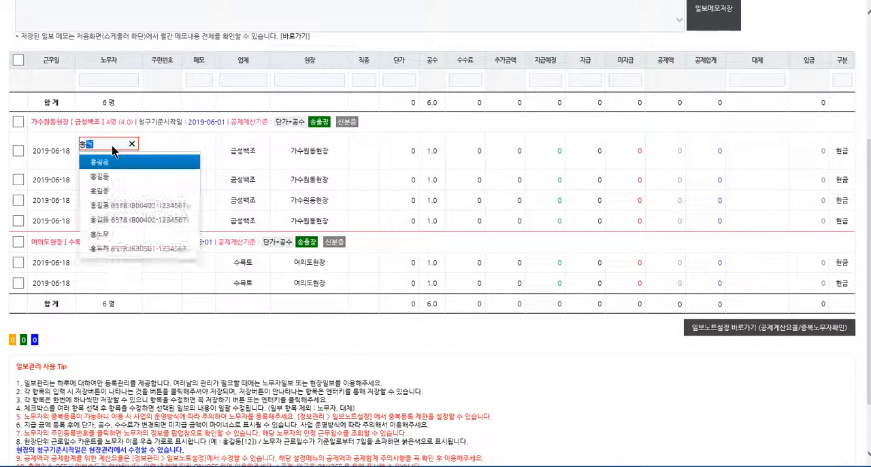
key("Down")
key("Down")
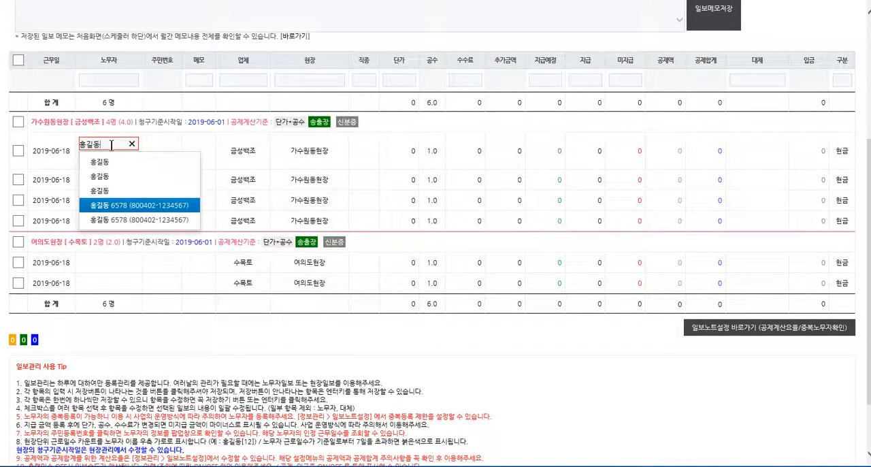
key("Return")
key("Return")
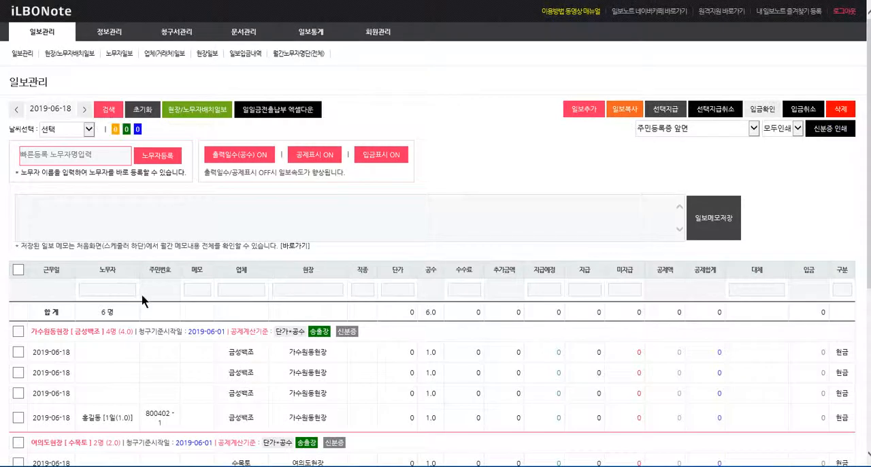
Step: Assign a second worker to the first blank 가수원동현장 entry and save it
left_click(102, 352)
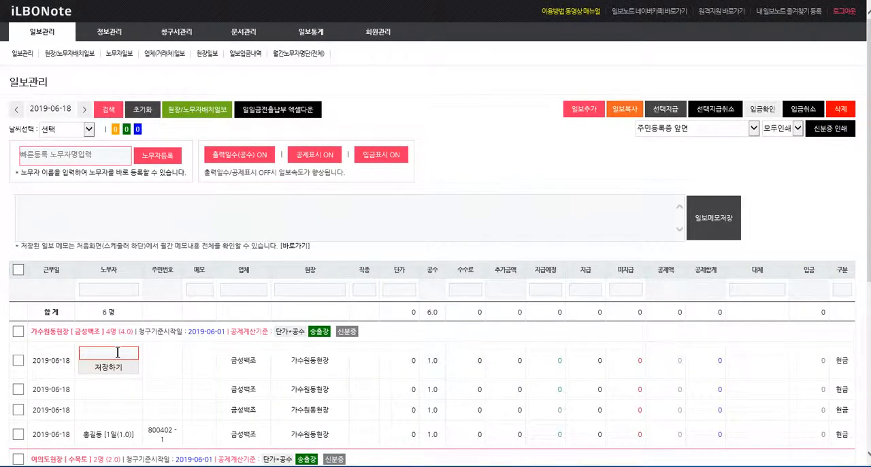
type("강")
key("Return")
left_click(103, 367)
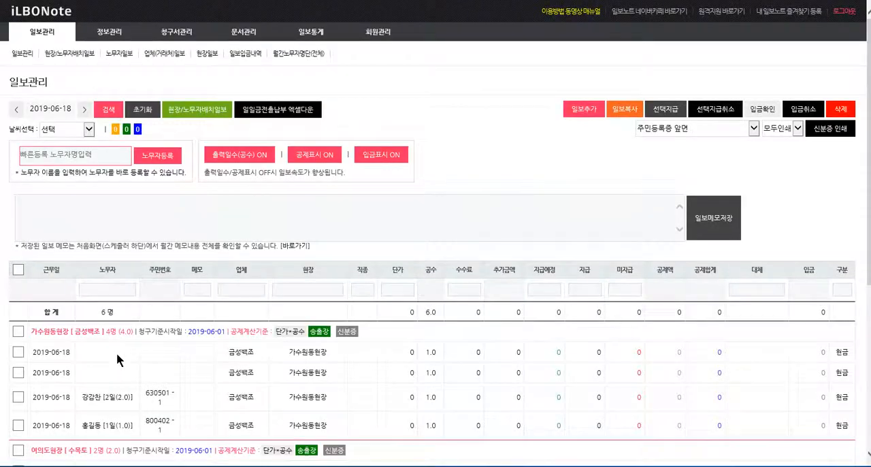
Step: Fill the remaining two 가수원동현장 entries with two different workers who share a surname and have ID numbers on file, saving each
type("박")
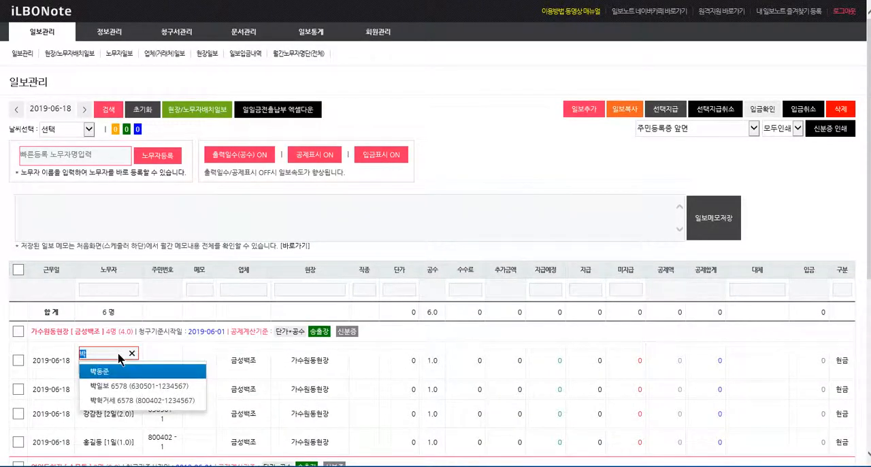
key("Down")
key("Down")
key("Return")
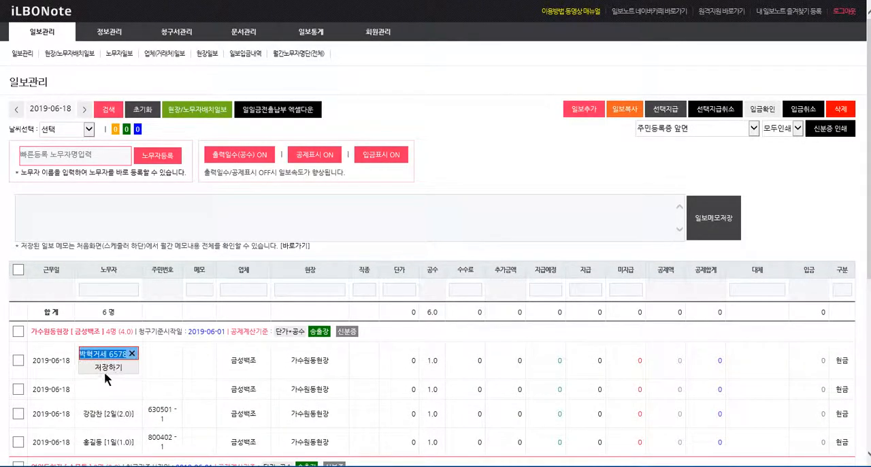
left_click(104, 372)
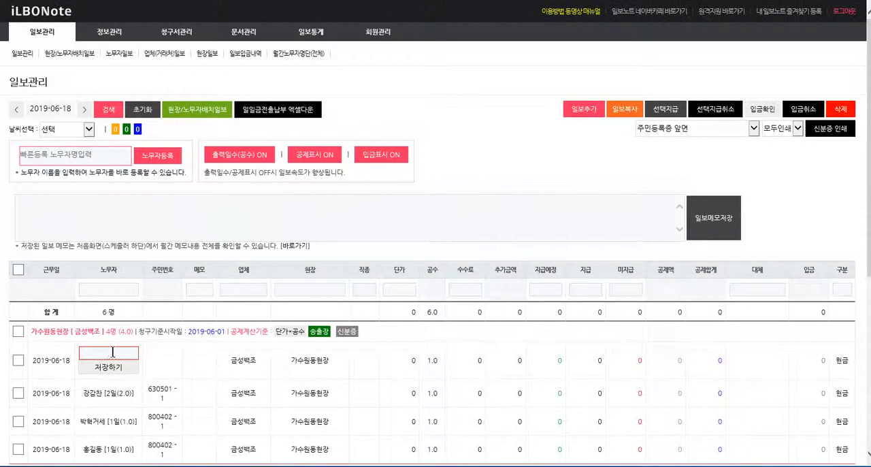
type("박일")
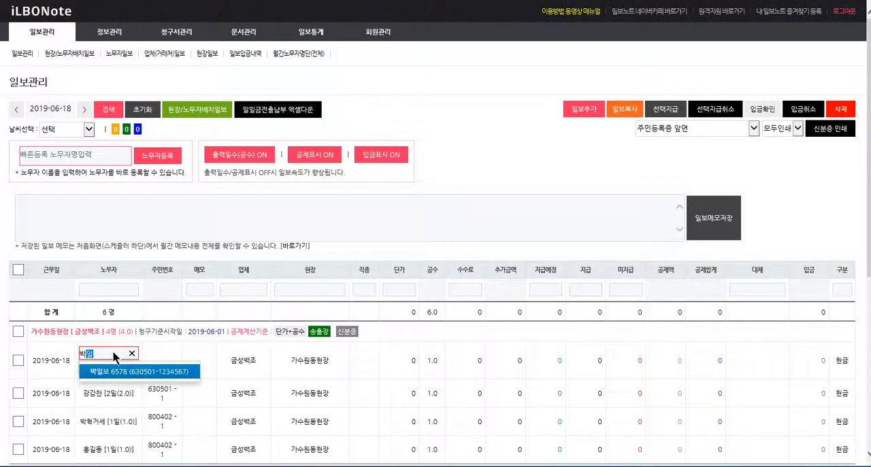
key("Return")
key("Return")
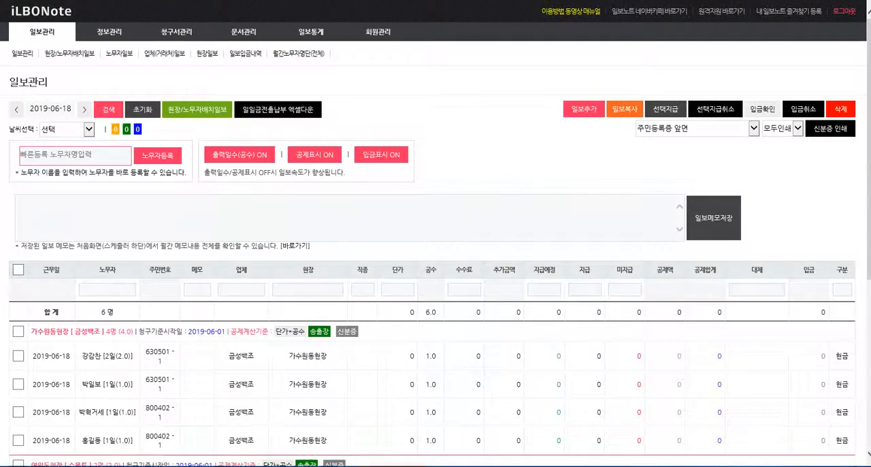
Step: Set the job type of all four 가수원동현장 entries to 미장(180,000/18,000) and save it
scroll(198, 344, "down", 3)
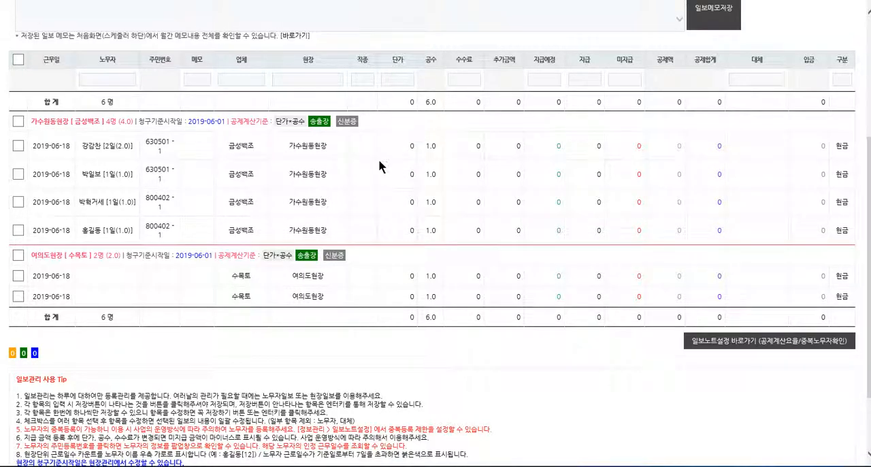
left_click(17, 121)
left_click(365, 152)
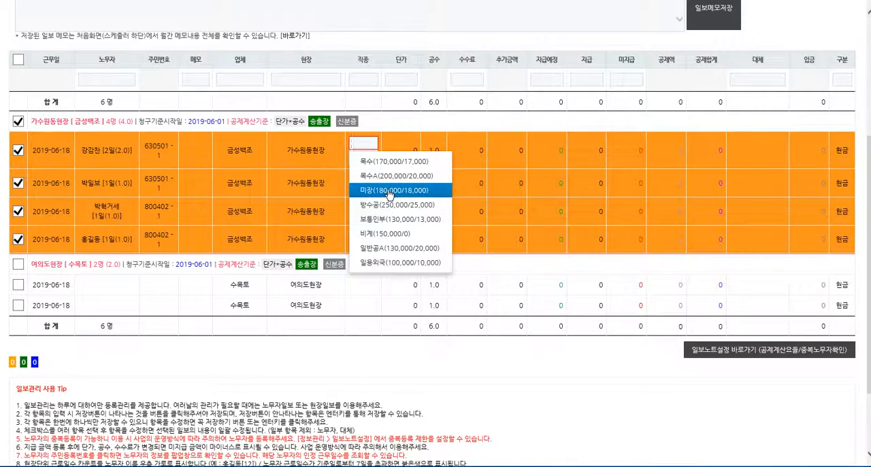
left_click(389, 191)
left_click(363, 157)
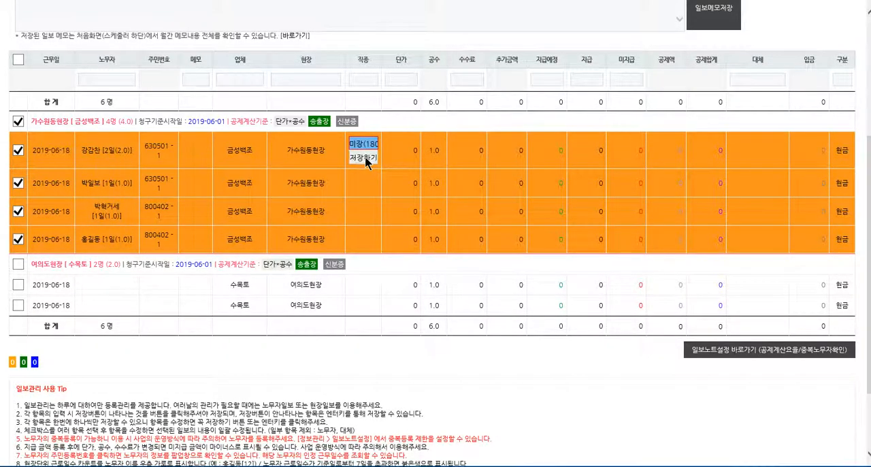
Step: Change the job type of the first 가수원동현장 entry to 조공3(130,000/13,000) and save it
scroll(373, 249, "down", 2)
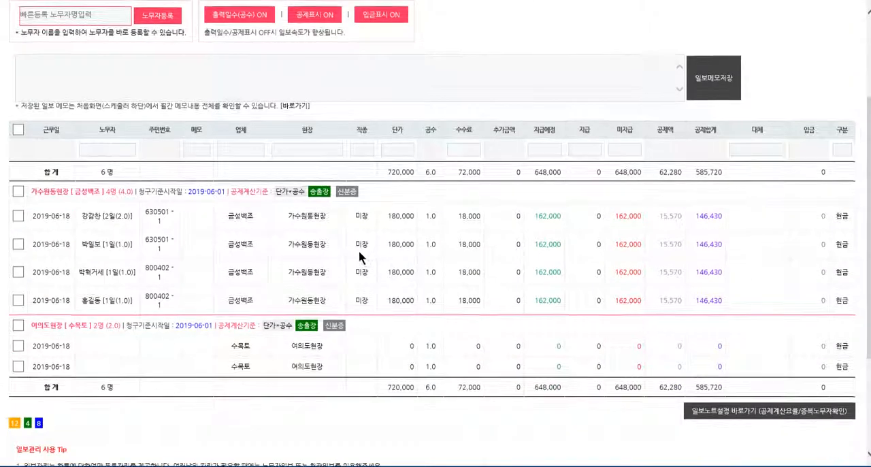
left_click(361, 217)
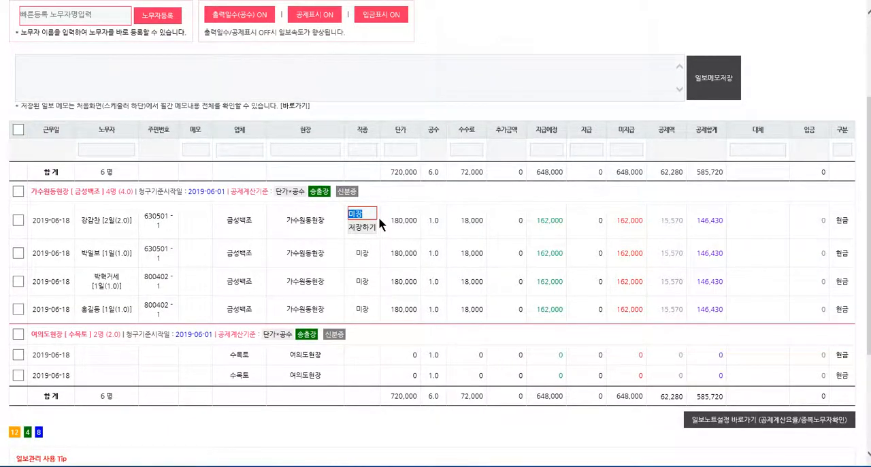
type("목")
key("BackSpace")
type("조")
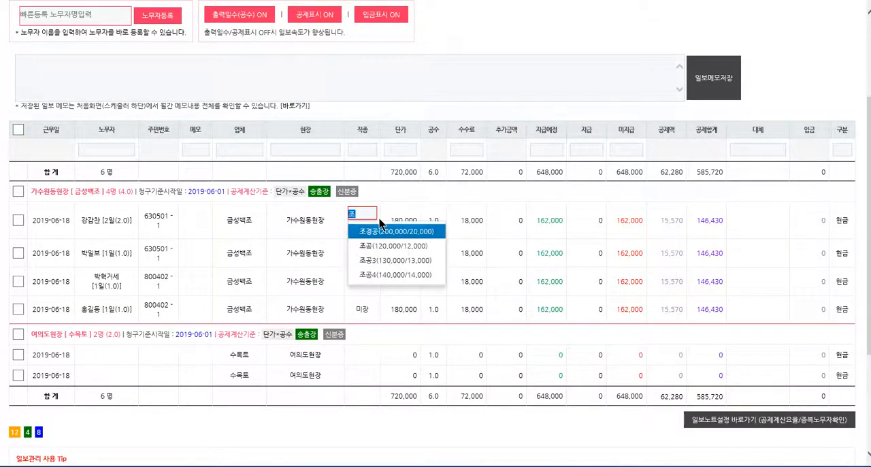
key("Down")
key("Down")
key("Return")
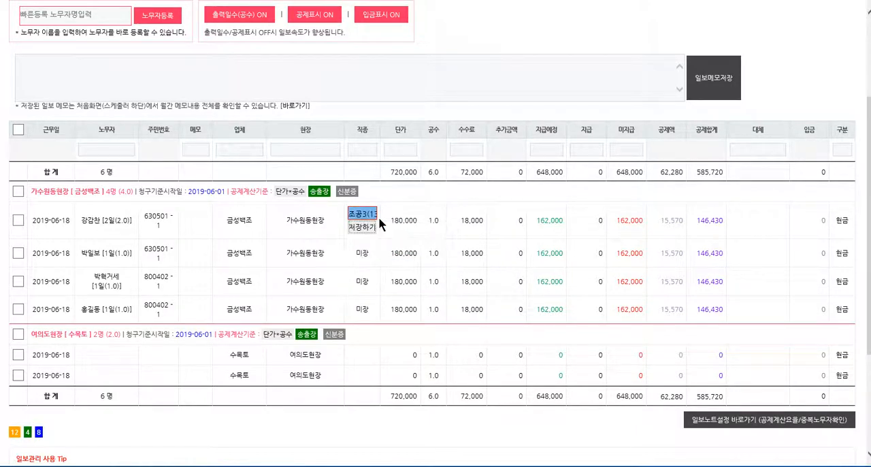
key("Return")
Step: Set the 공수 of the first 가수원동현장 entry to 1.5, leaving the group unselected
scroll(438, 383, "down", 1)
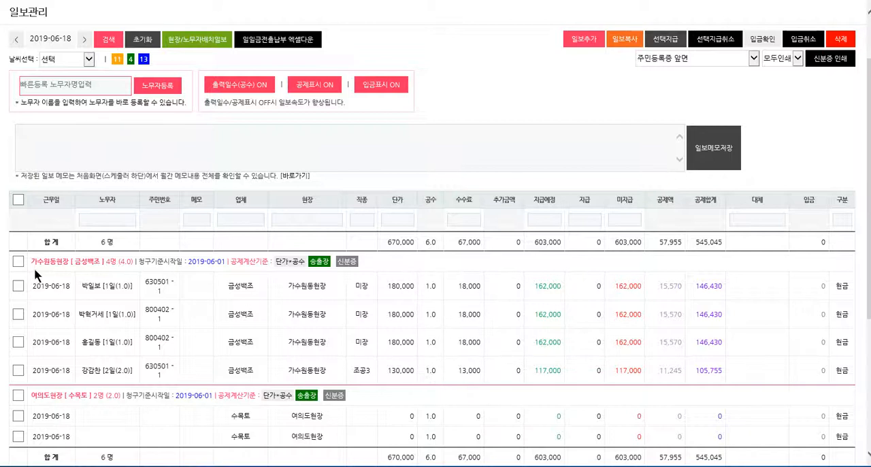
left_click(18, 260)
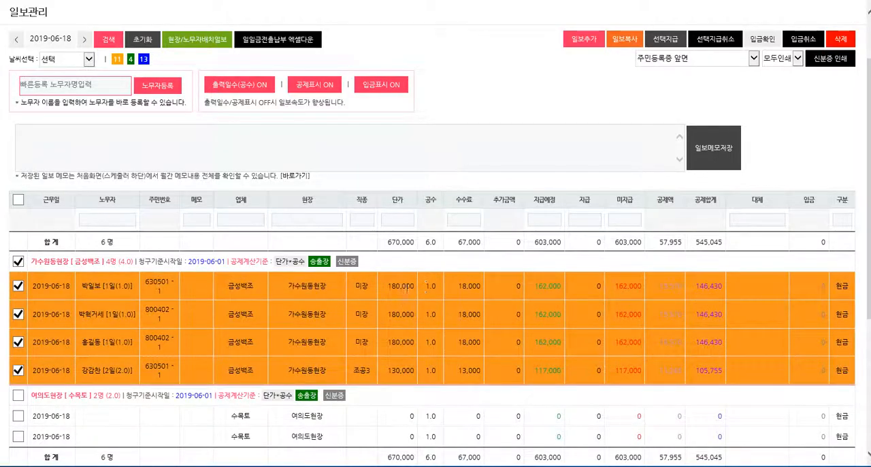
left_click(18, 260)
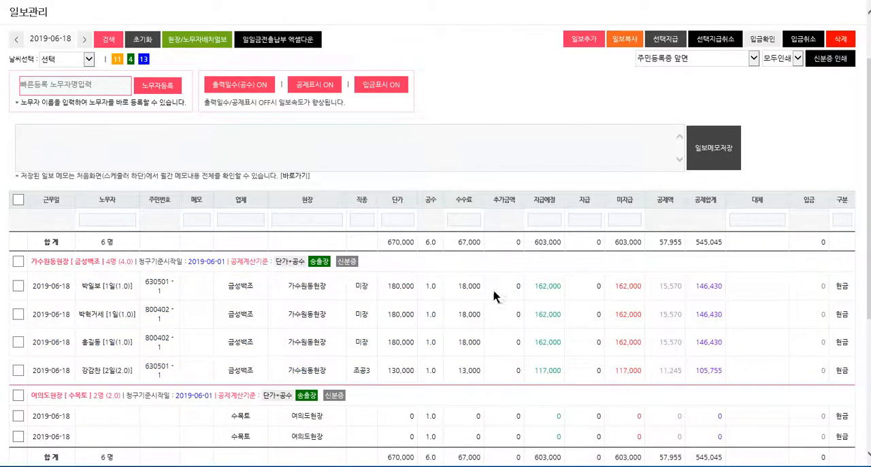
left_click(432, 287)
type("1.5")
key("Return")
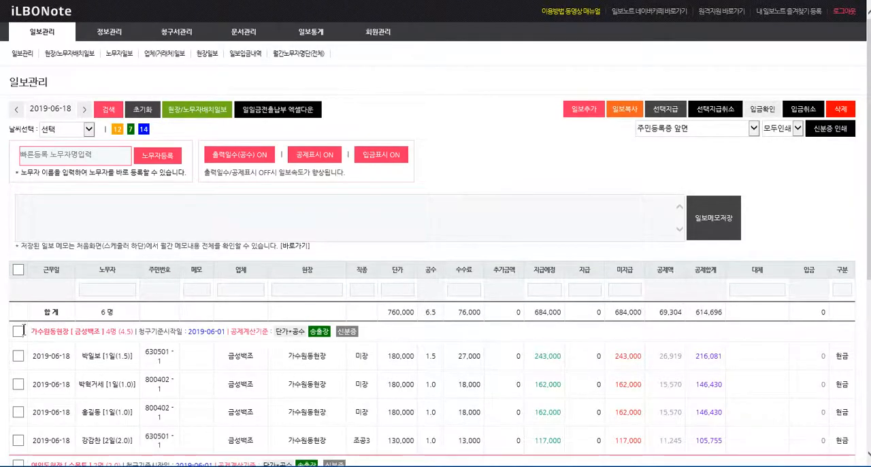
Step: Set the 공수 of all four 가수원동현장 entries to 1.5 in one bulk edit
left_click(17, 332)
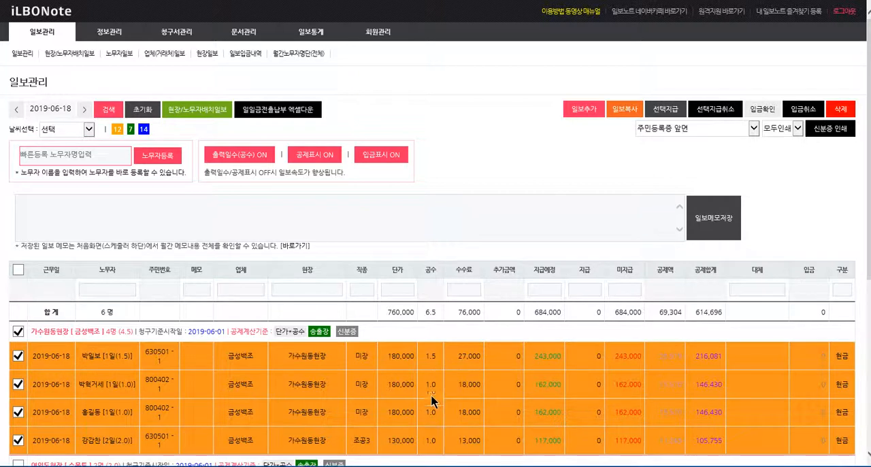
left_click(431, 355)
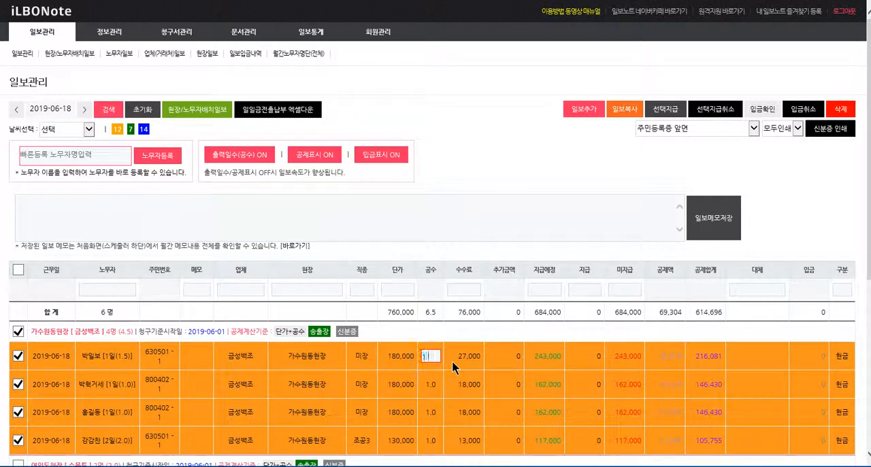
key("Return")
key("Return")
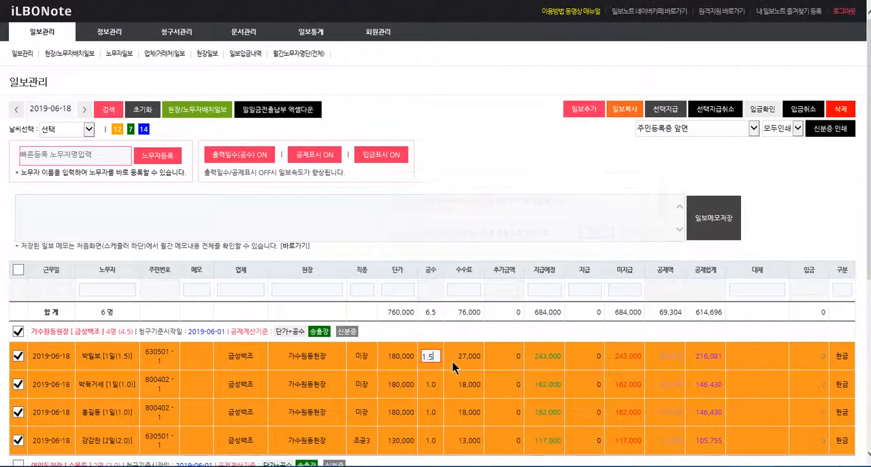
Step: Assign a worker without an ID number on file to the first blank 여의도현장 entry and save it
scroll(451, 360, "down", 2)
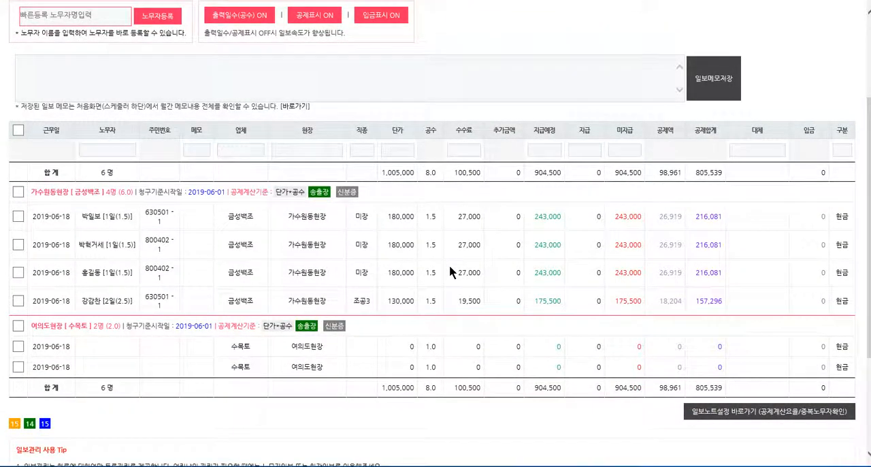
left_click(123, 347)
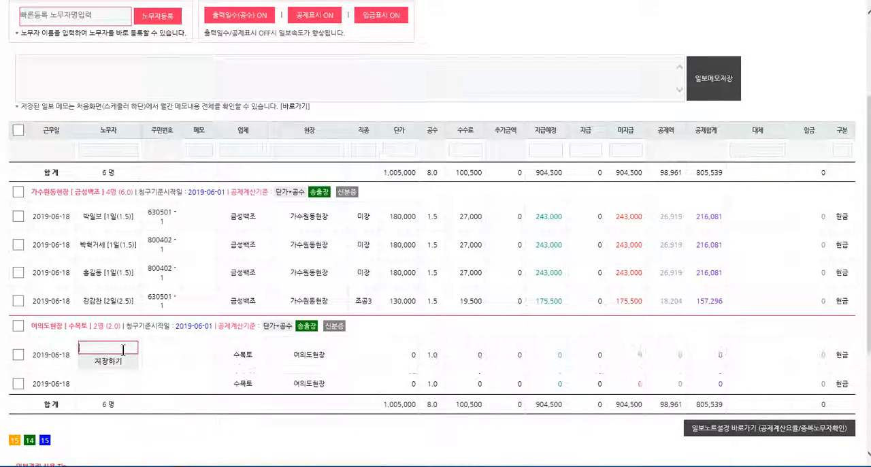
type("강")
left_click(105, 372)
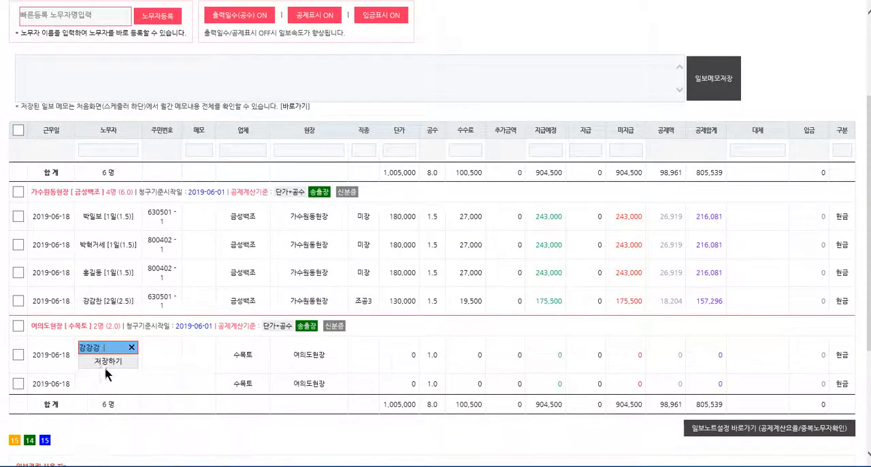
left_click(109, 361)
Step: Assign a different worker with an ID number on file to the remaining blank 여의도현장 entry and save it
scroll(103, 403, "down", 5)
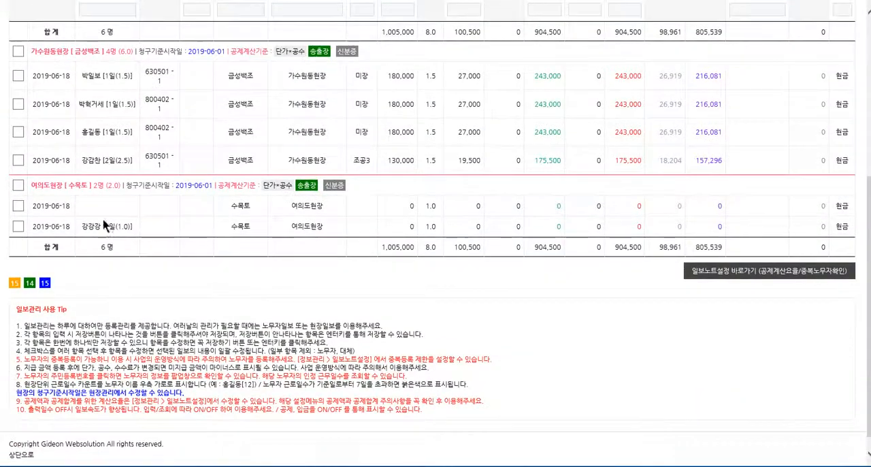
type("이순")
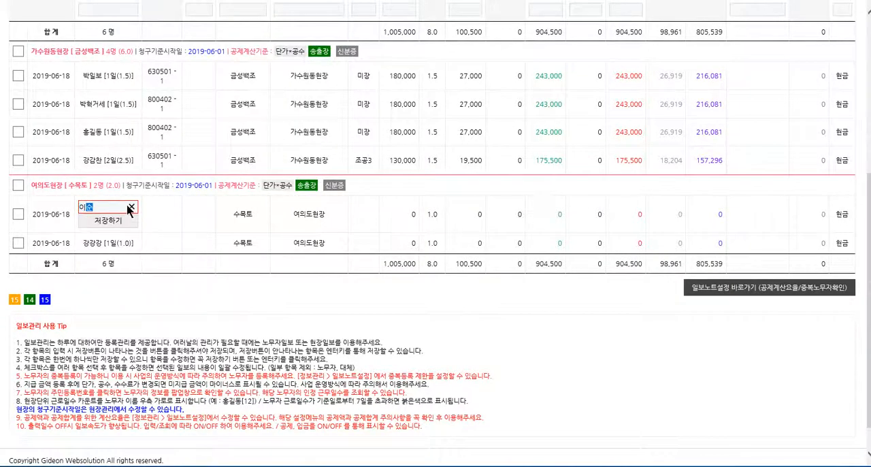
key("Down")
key("Return")
key("Return")
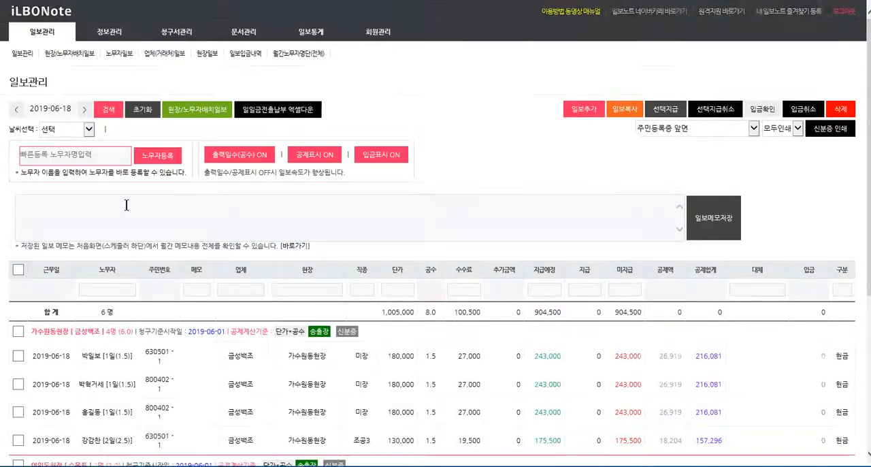
Step: Set the 단가 of both 여의도현장 entries to 130,000 in one bulk edit
scroll(238, 347, "down", 1)
scroll(238, 351, "down", 3)
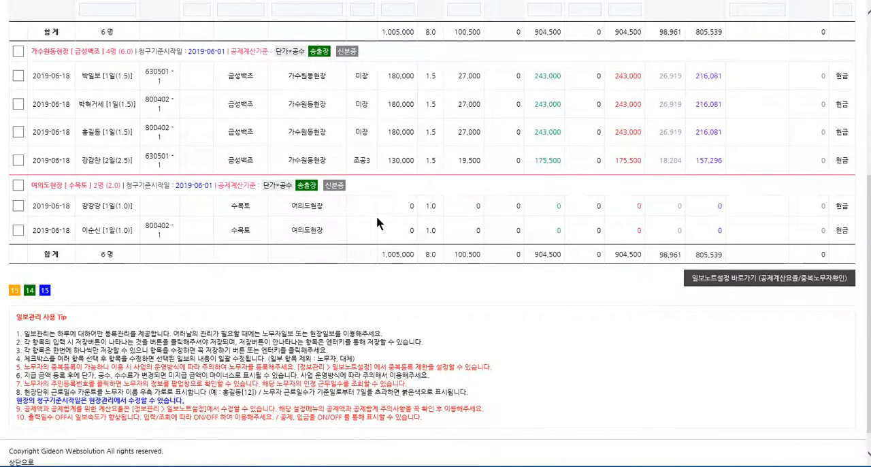
left_click(19, 185)
type("130,")
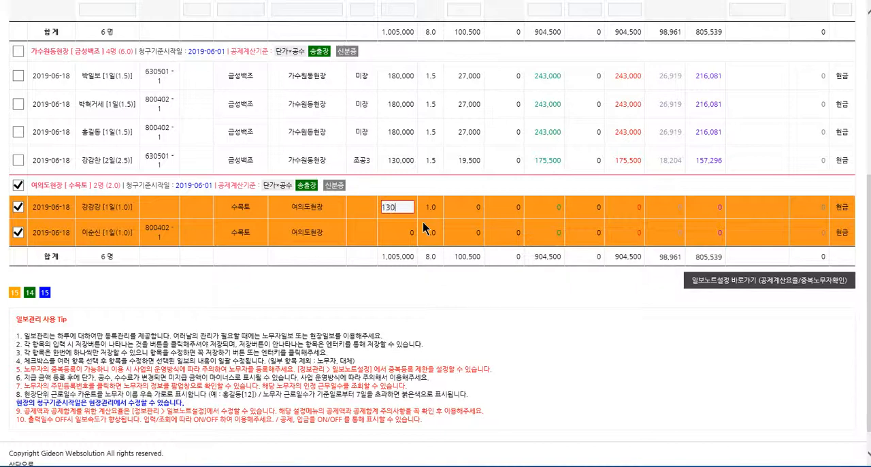
type("000")
key("Return")
key("Return")
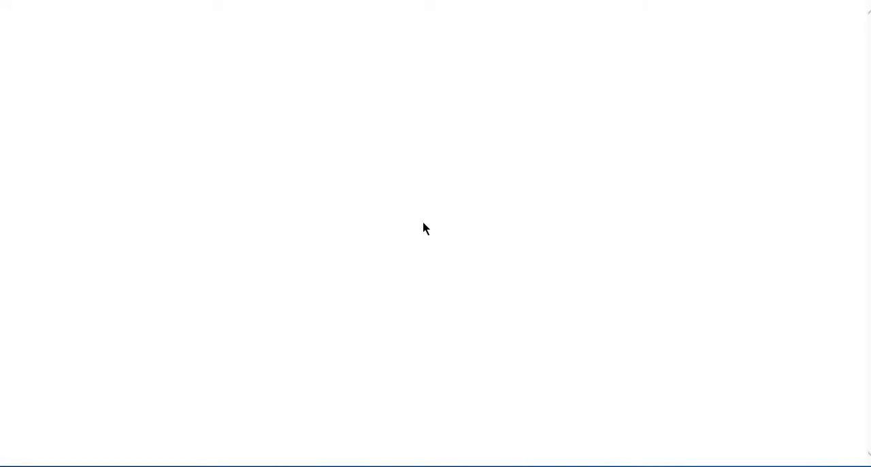
Step: Record a 지급 amount of 117,000 for the first 여의도현장 entry
scroll(425, 272, "down", 2)
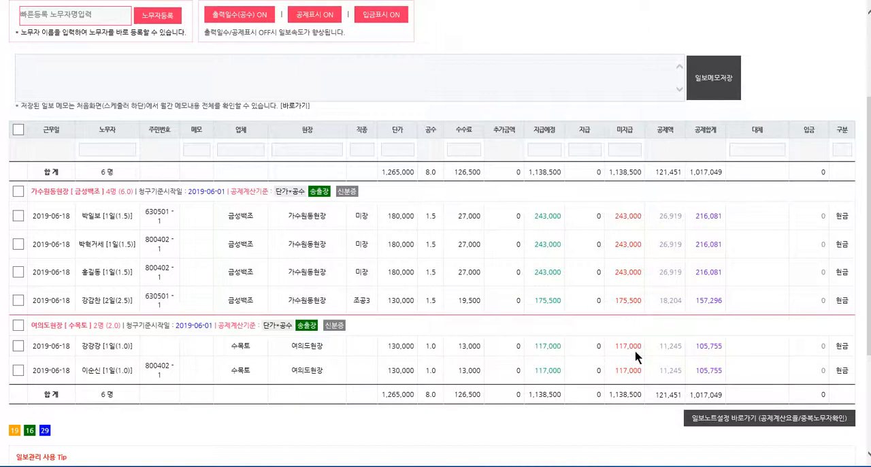
left_click(582, 345)
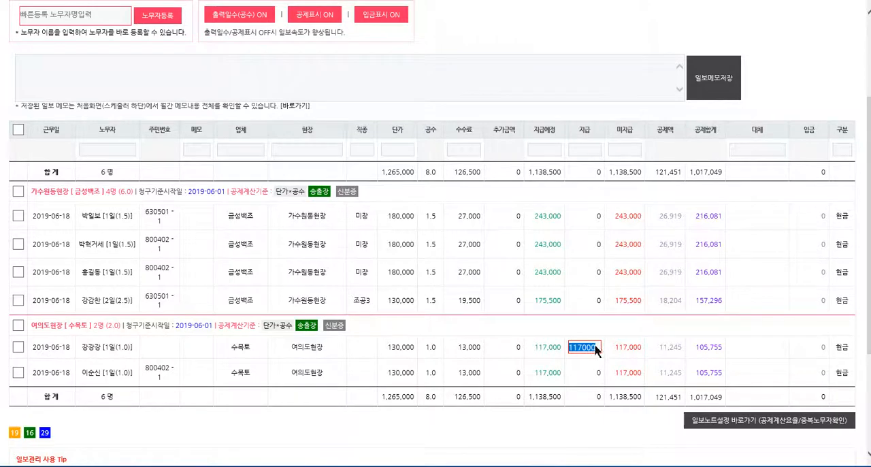
key("Return")
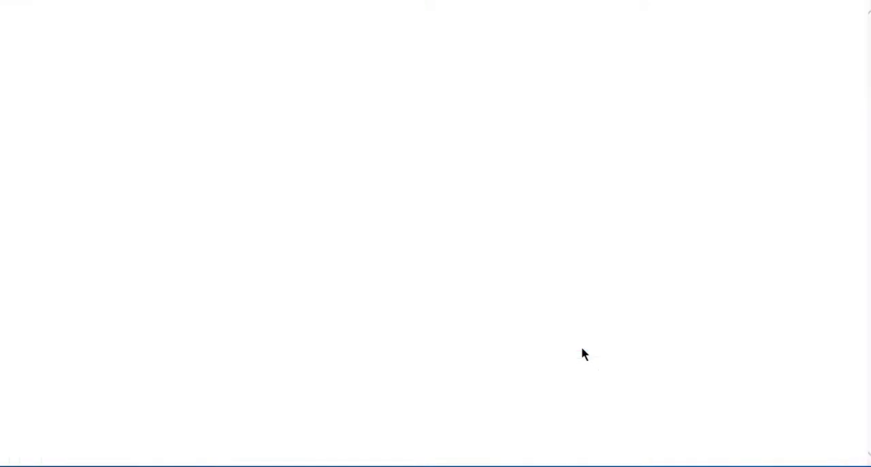
Step: Process payment of the scheduled amounts for all four 가수원동현장 entries at once with 선택지급, confirming the request
scroll(580, 346, "down", 3)
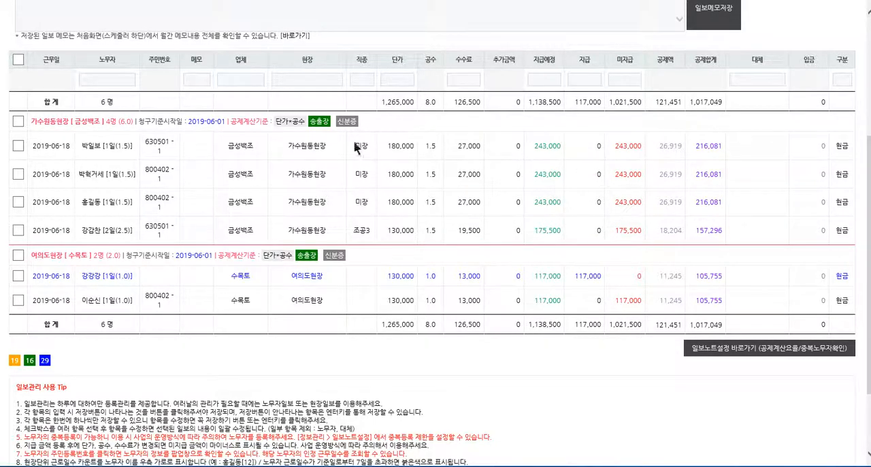
left_click(18, 121)
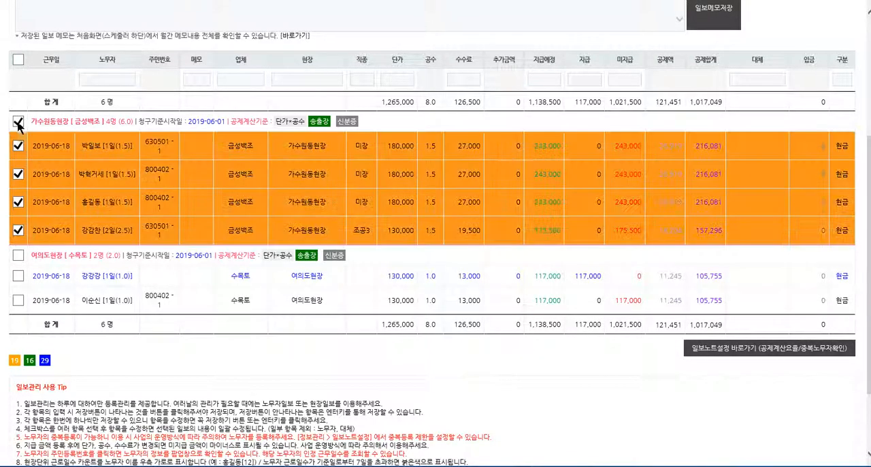
scroll(604, 232, "up", 2)
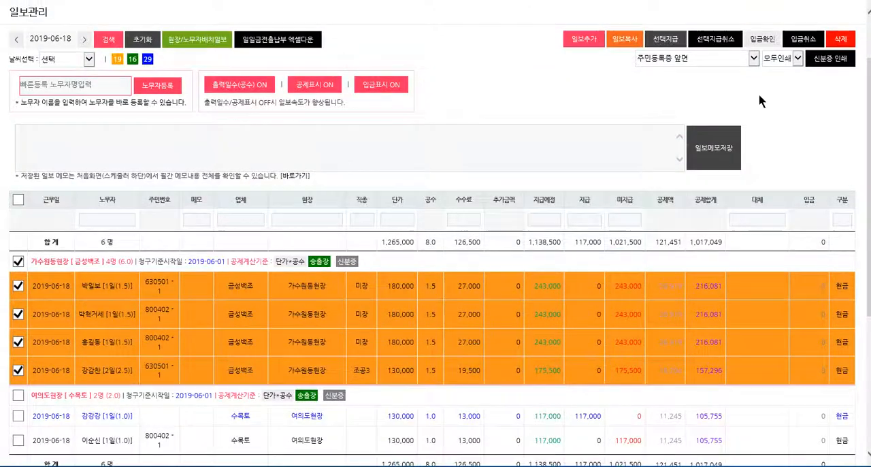
left_click(663, 40)
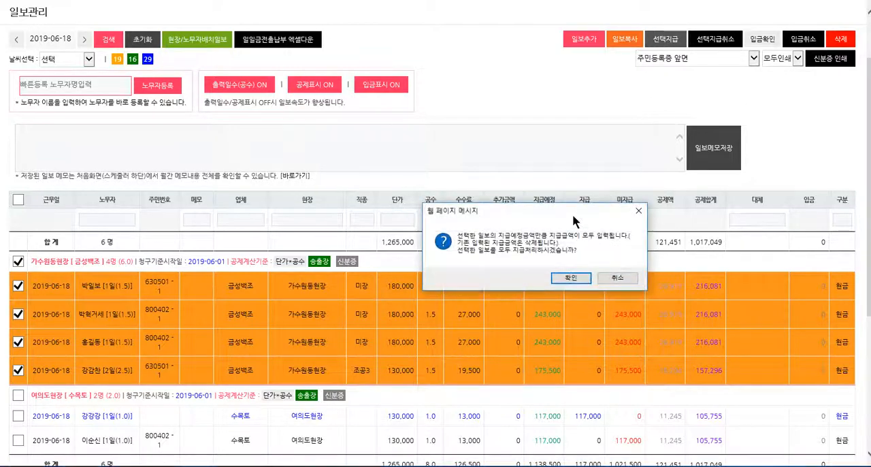
left_click(562, 278)
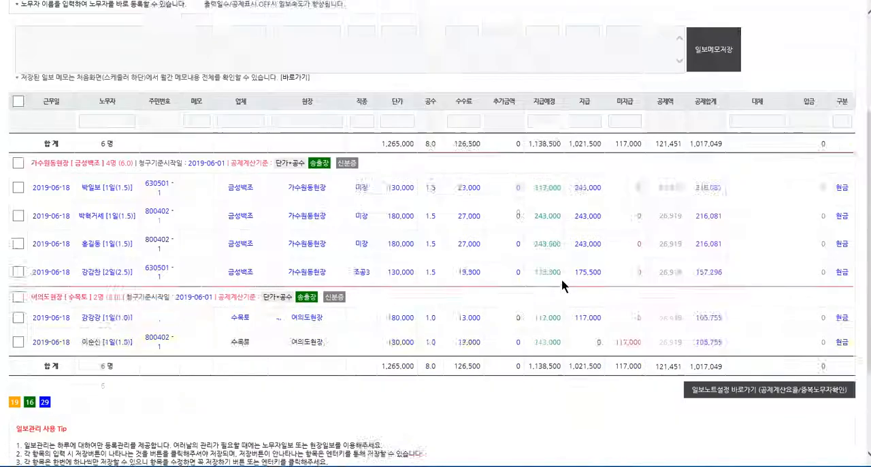
Step: View the 송출장 document for all four 가수원동현장 entries, cancel its printing and close it
scroll(561, 279, "down", 2)
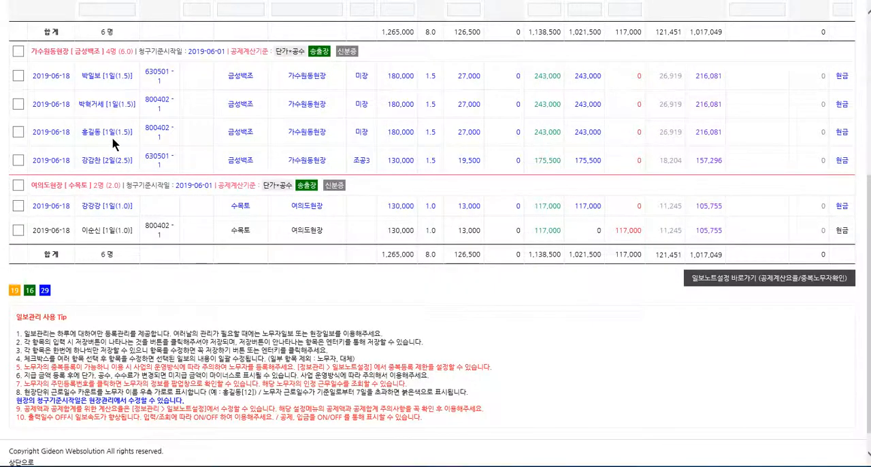
scroll(499, 173, "up", 1)
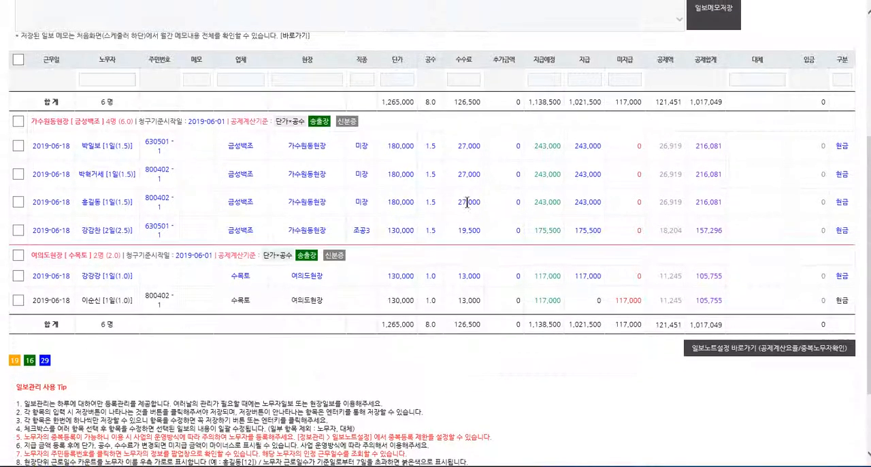
left_click(18, 121)
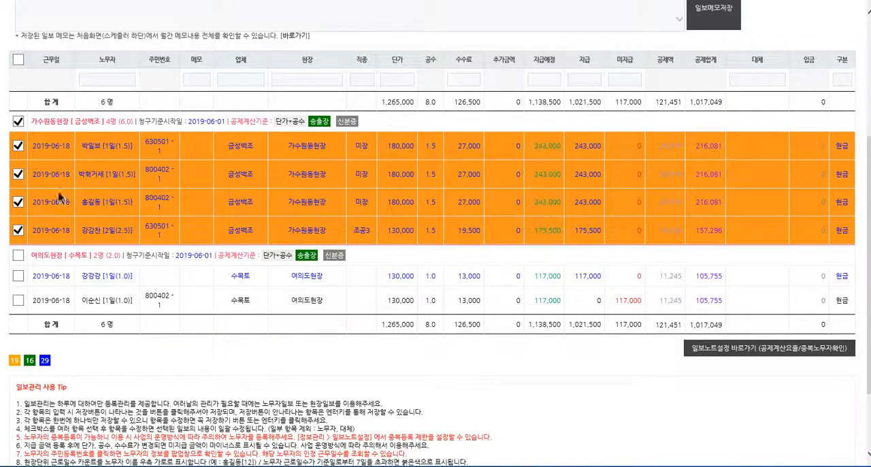
left_click(317, 123)
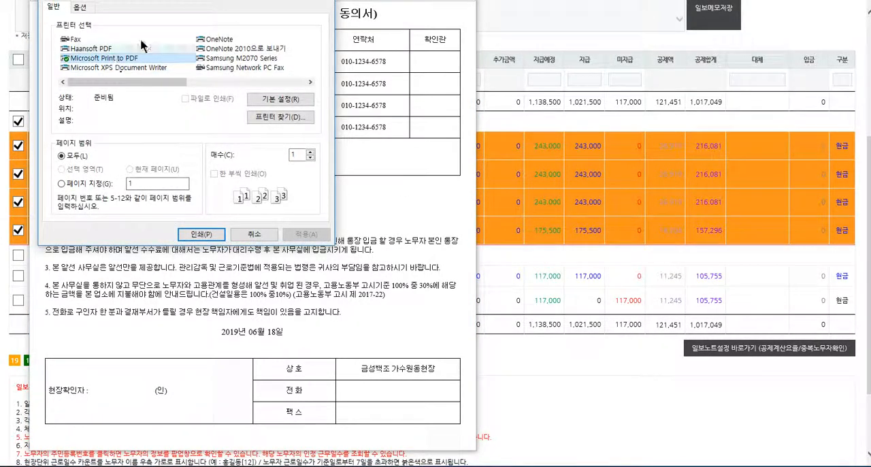
left_click(280, 304)
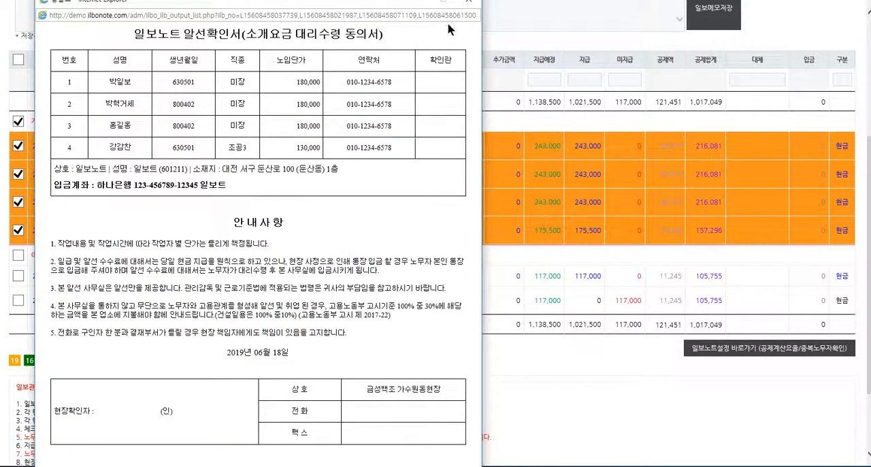
left_click(468, 3)
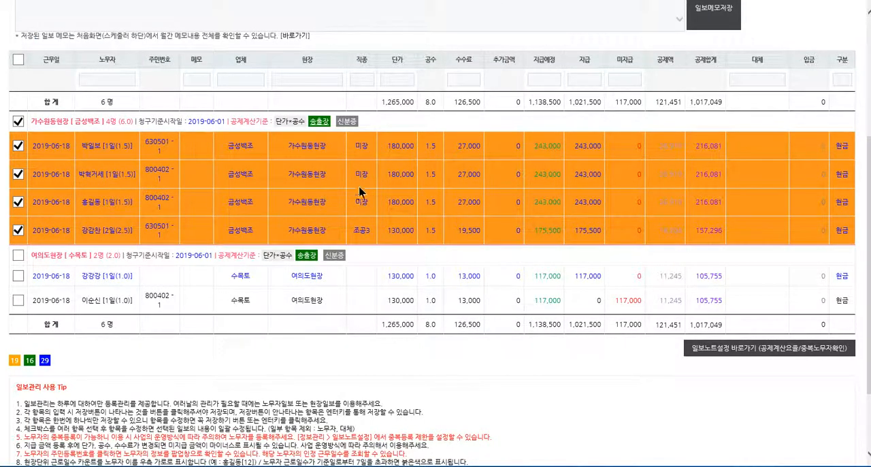
Step: View the 신분증 cards of all four 가수원동현장 entries, cancel printing them, close the view and deselect the entries
left_click(18, 122)
left_click(19, 121)
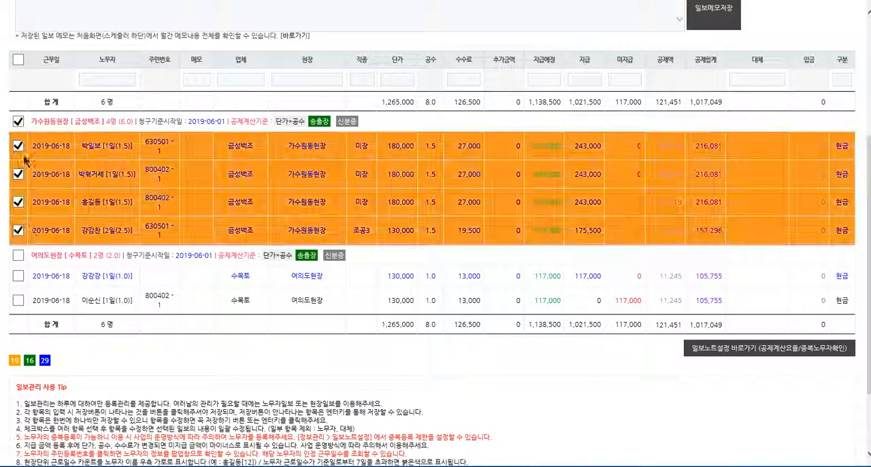
left_click(347, 122)
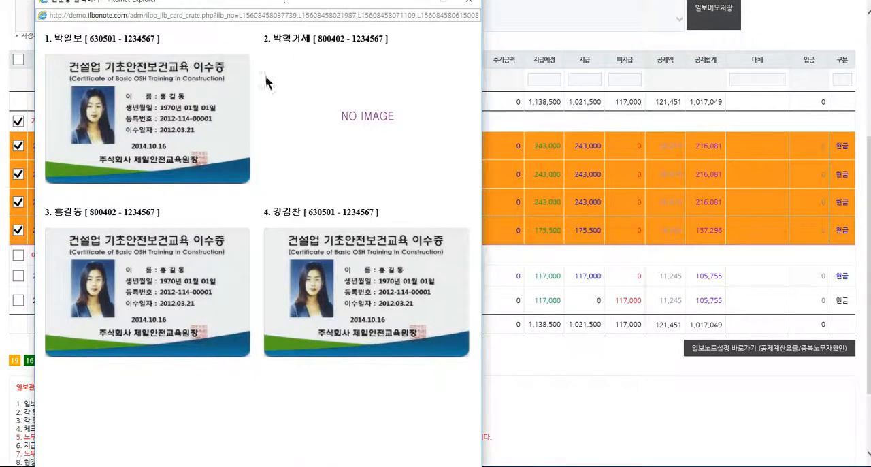
key("ctrl+p")
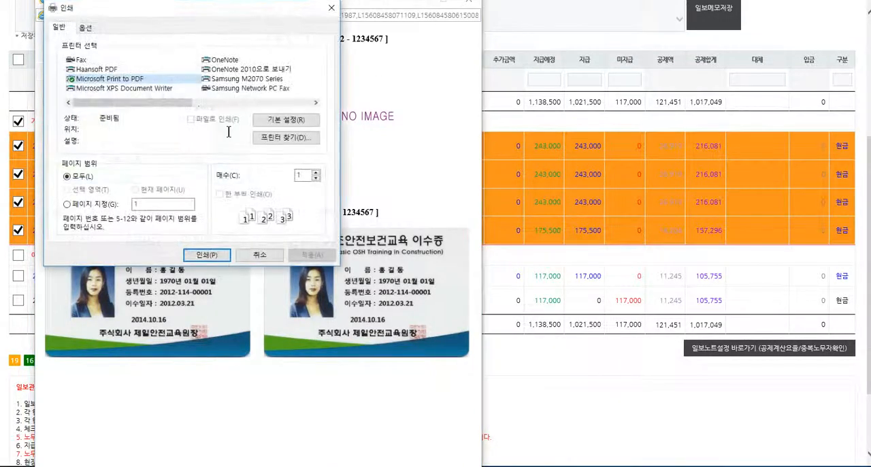
left_click(259, 254)
left_click(468, 4)
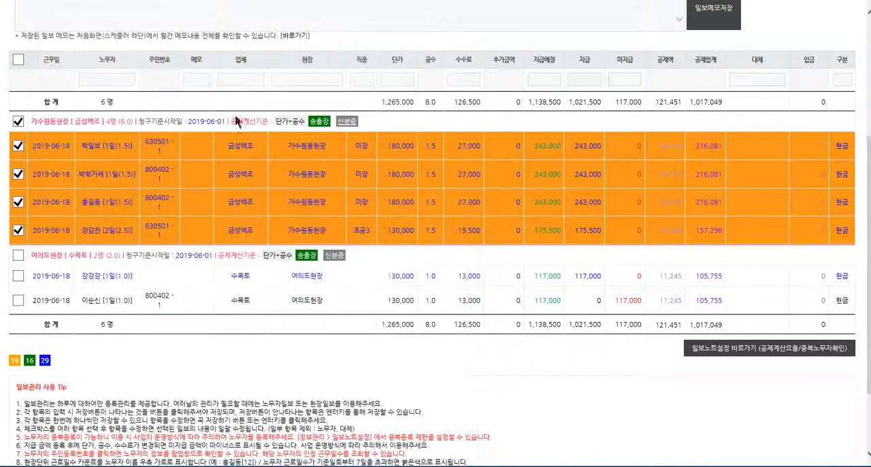
left_click(18, 121)
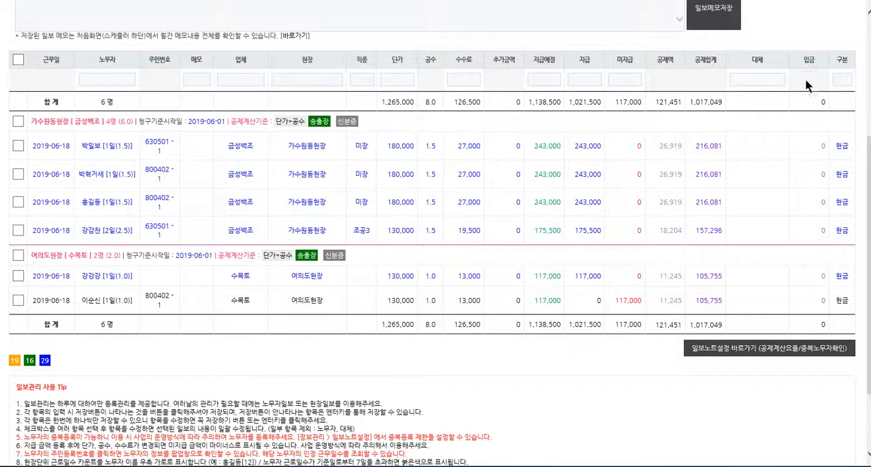
Step: Try to save the second 가수원동현장 entry's worker as the 대체 worker of the first entry
left_click(755, 147)
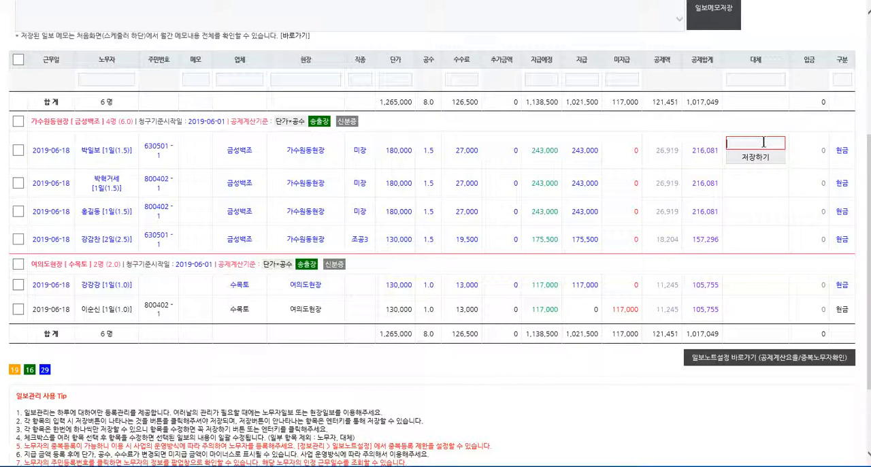
type("박")
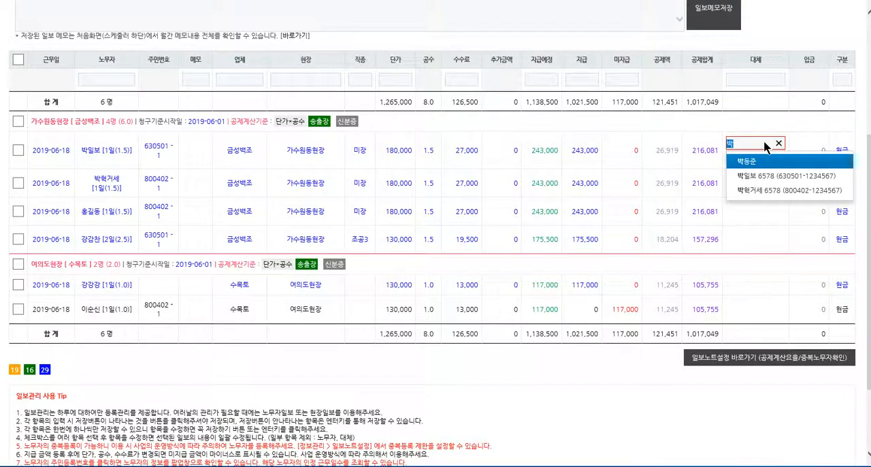
type("혁")
key("Down")
key("Return")
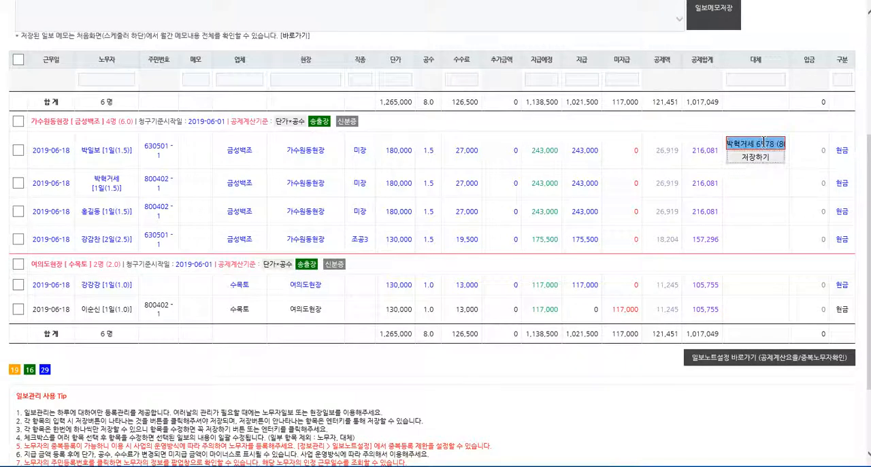
left_click(760, 157)
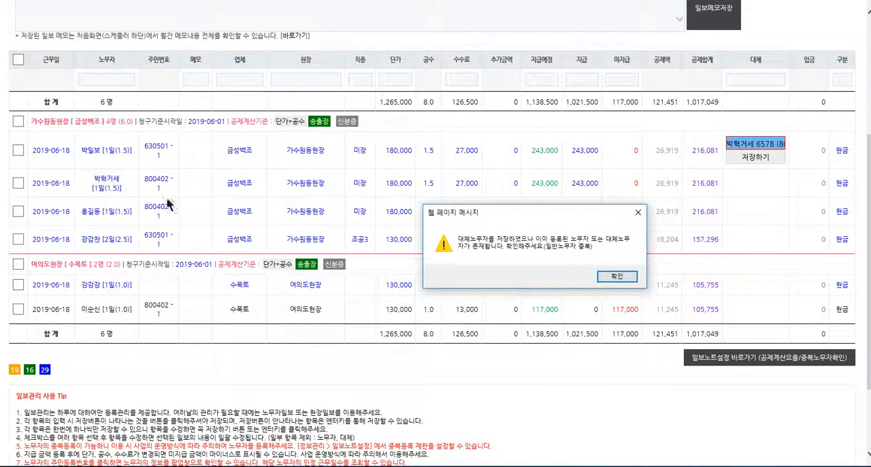
left_click(619, 277)
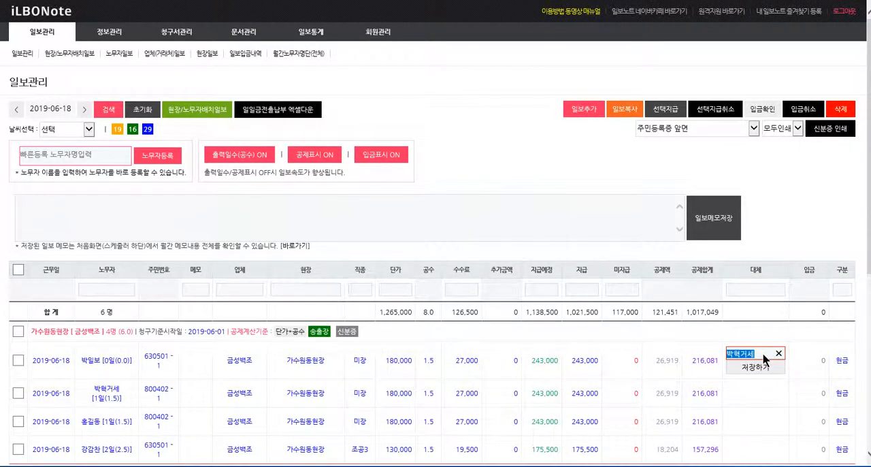
Step: Replace the first 가수원동현장 entry's 대체 worker with a registered worker who is not yet on this daily report
type("김")
key("Down")
key("Return")
key("Return")
scroll(660, 321, "down", 1)
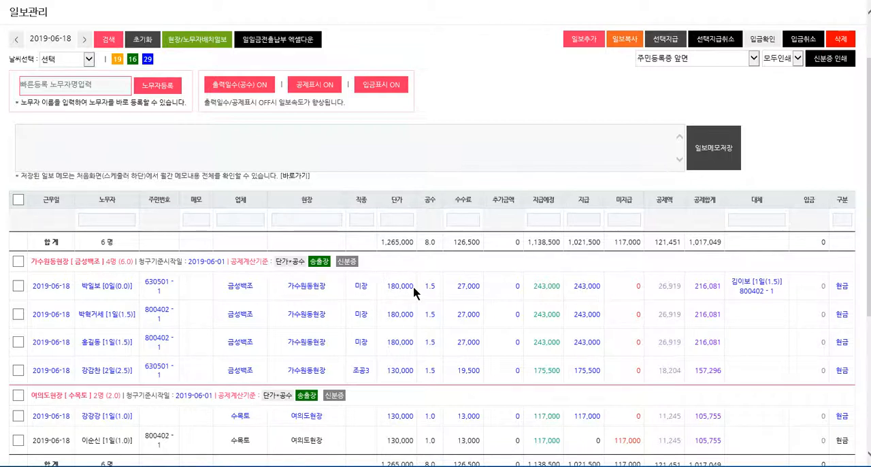
Step: Confirm the 입금 of 270,000 for the first 가수원동현장 entry
left_click(812, 285)
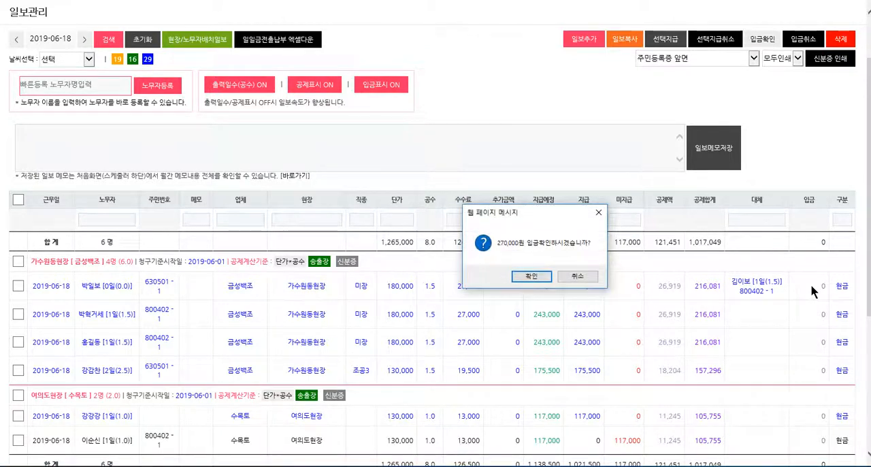
left_click(581, 276)
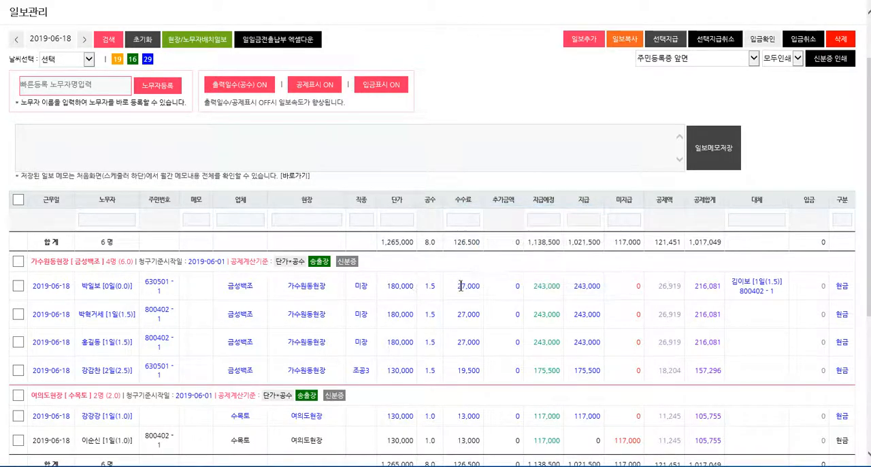
left_click(805, 293)
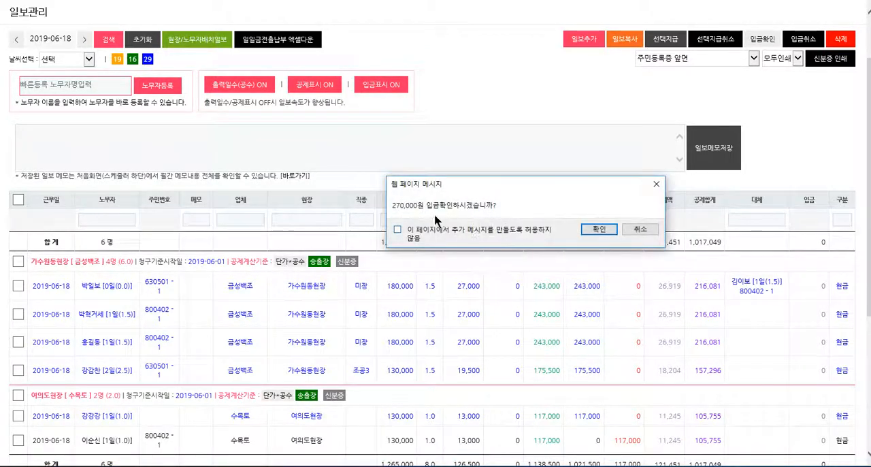
left_click(595, 233)
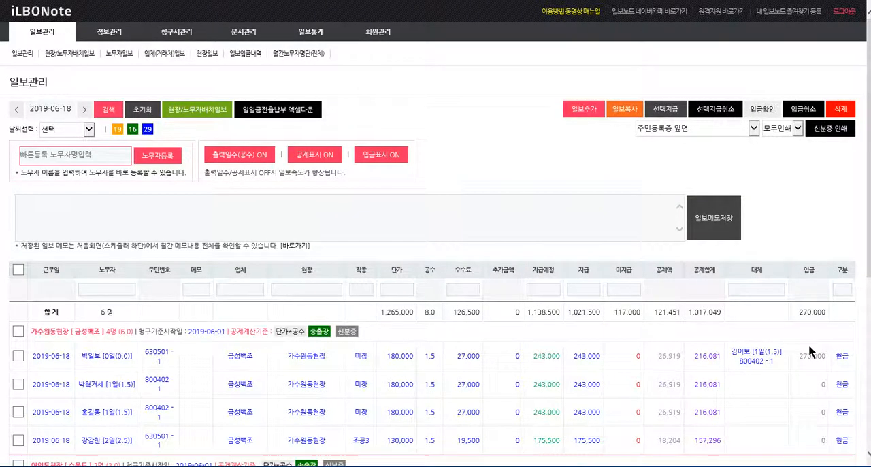
scroll(810, 340, "down", 1)
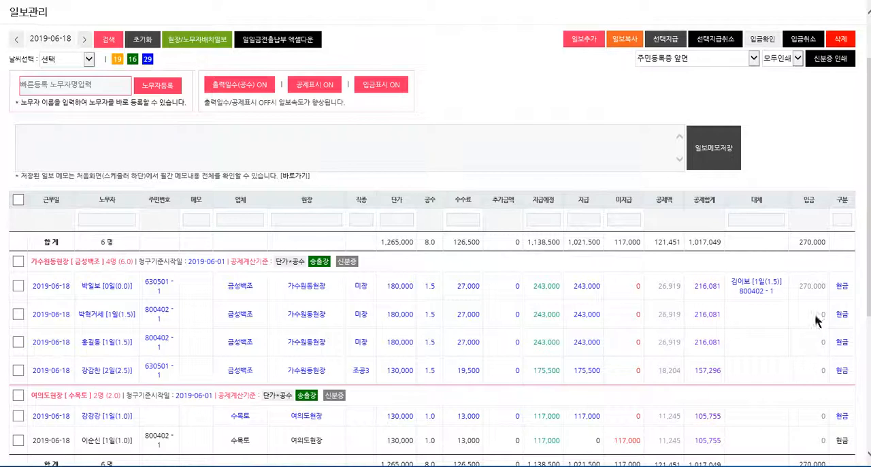
Step: Process the 입금 of all four 가수원동현장 entries at once with 입금확인, approving the request
left_click(18, 260)
scroll(761, 291, "up", 1)
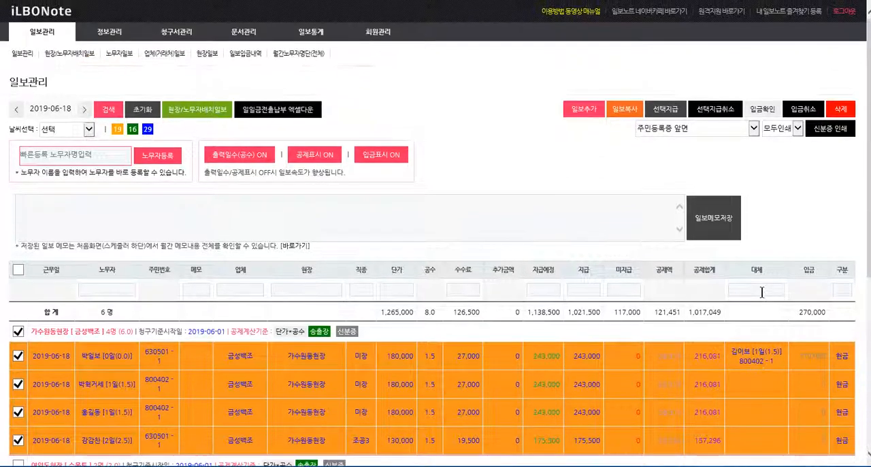
left_click(762, 108)
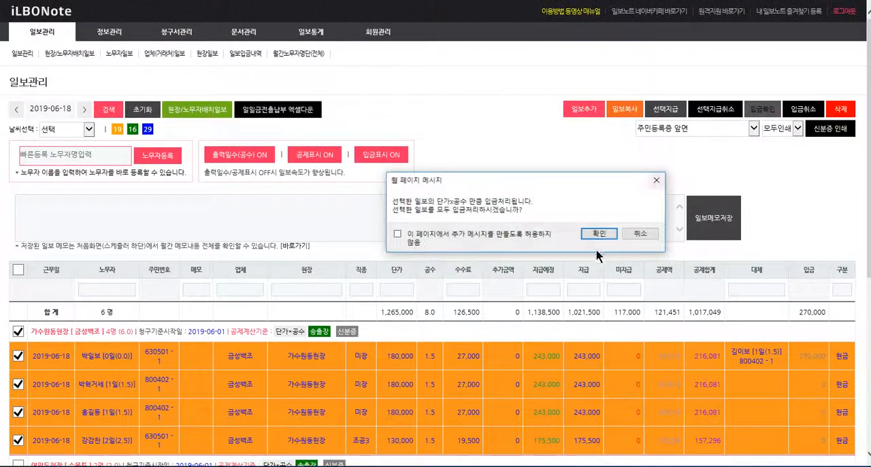
left_click(599, 234)
scroll(748, 306, "down", 2)
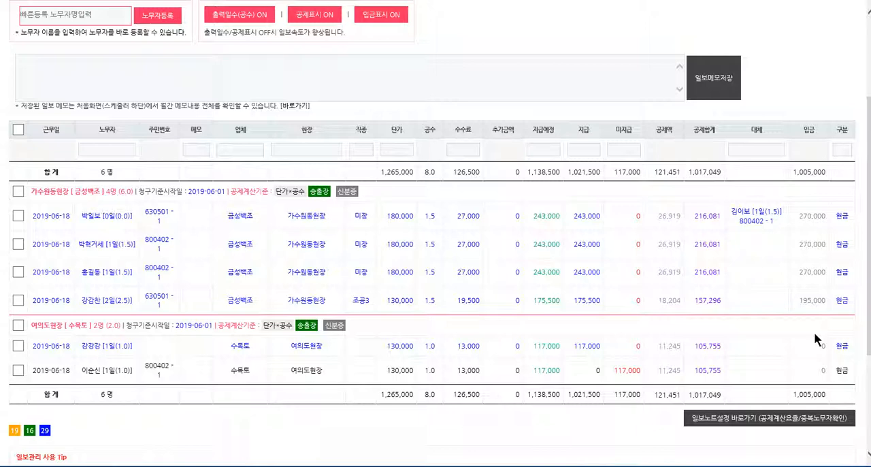
scroll(770, 331, "up", 3)
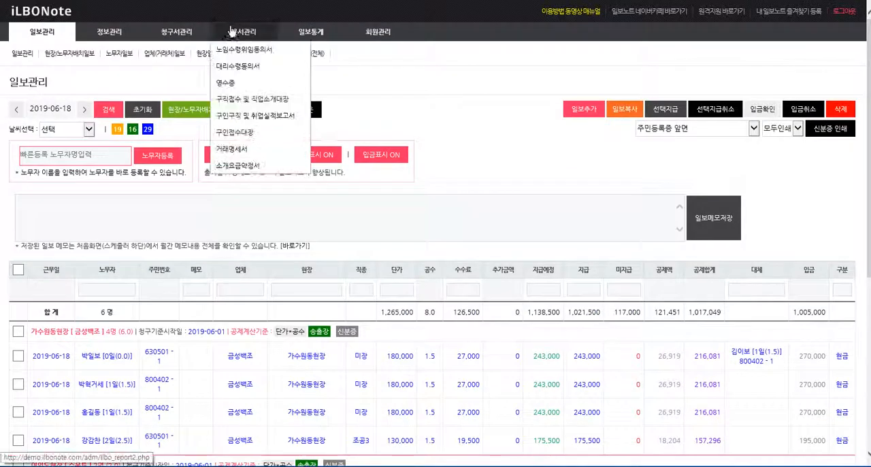
mouse_move(177, 32)
scroll(764, 320, "down", 2)
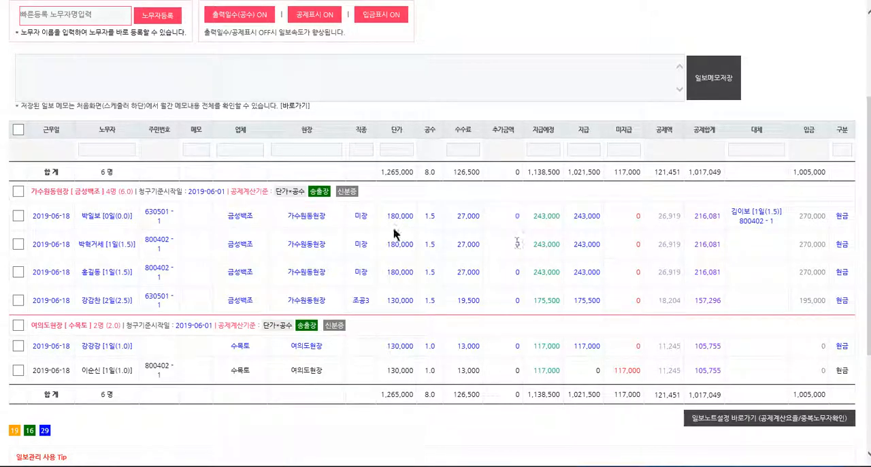
scroll(258, 268, "up", 3)
scroll(20, 276, "down", 1)
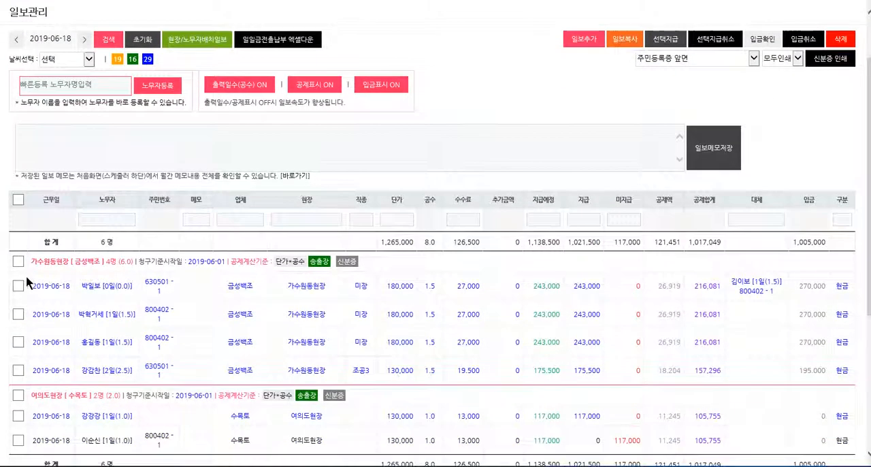
Step: Compare the worker placement per site in the 현장/노무자배치일보 with the 2019-06-18 entries in 일보관리, ending on 일보관리
left_click(213, 42)
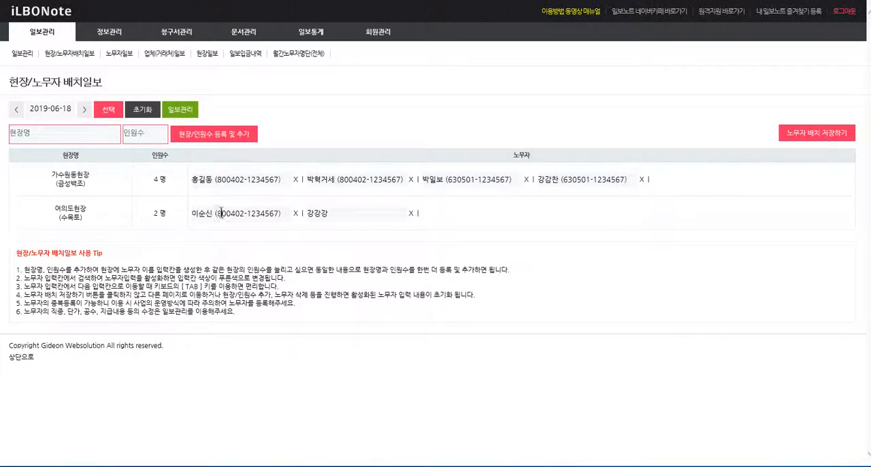
left_click(183, 116)
scroll(213, 213, "down", 3)
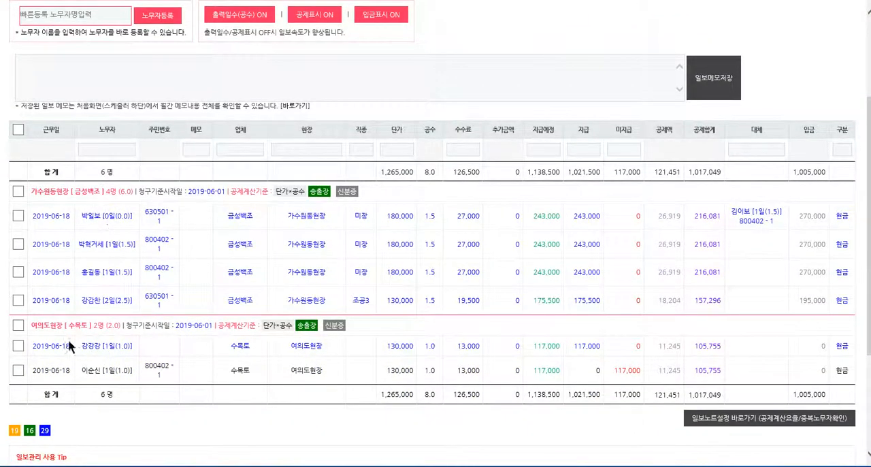
scroll(102, 368, "up", 3)
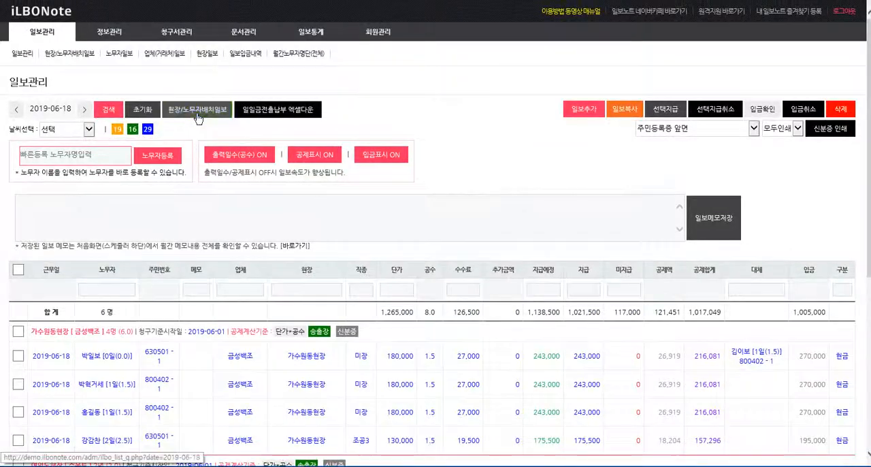
left_click(196, 109)
left_click(180, 111)
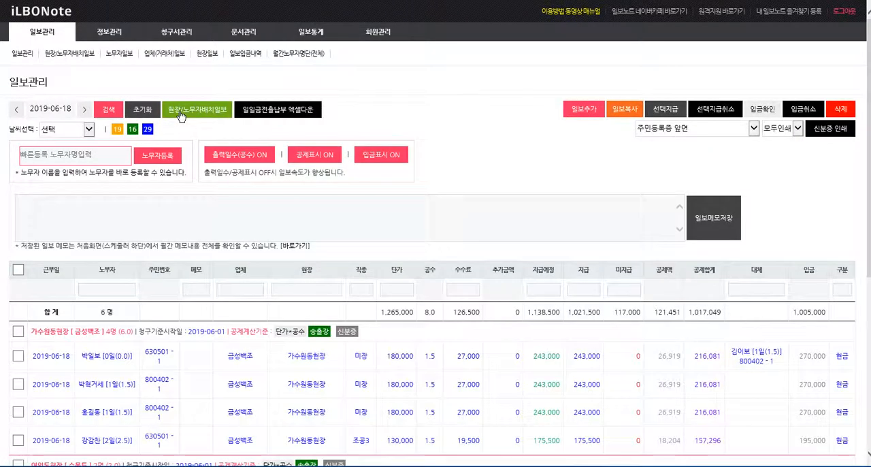
left_click(180, 114)
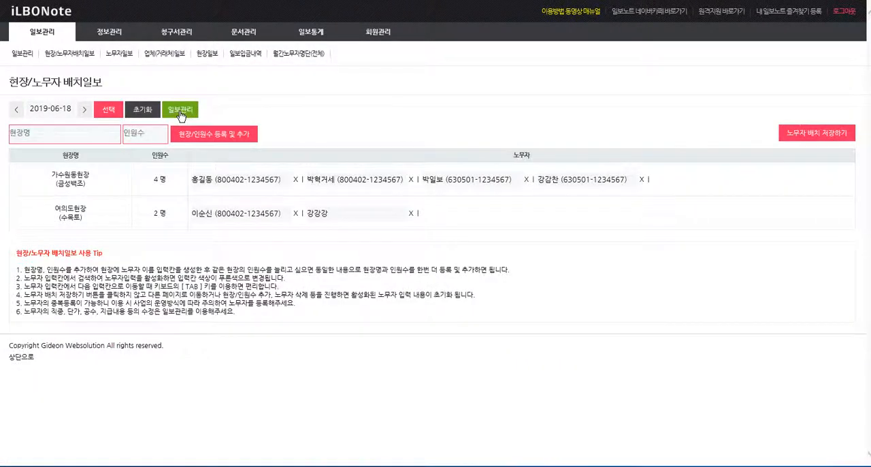
left_click(181, 114)
scroll(206, 256, "down", 1)
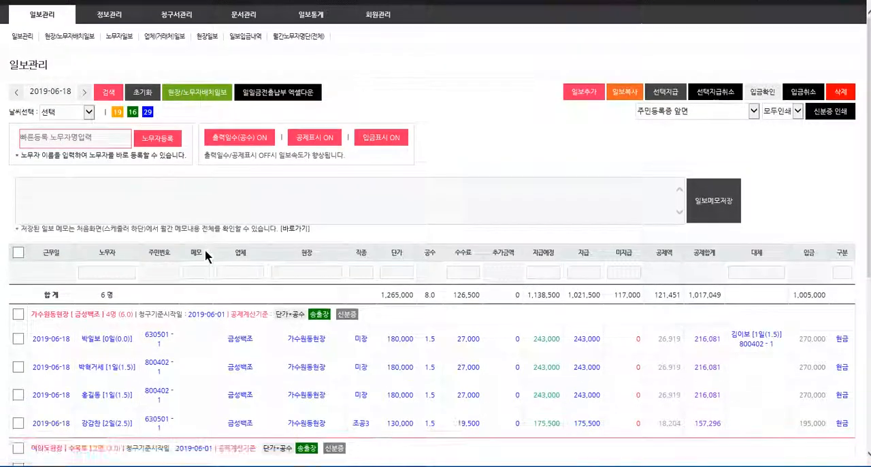
scroll(206, 256, "down", 2)
scroll(206, 256, "up", 3)
left_click(182, 110)
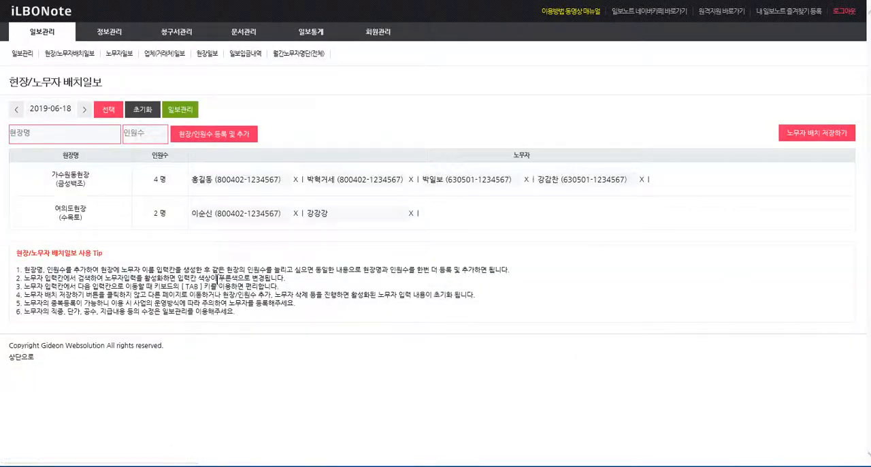
left_click(180, 110)
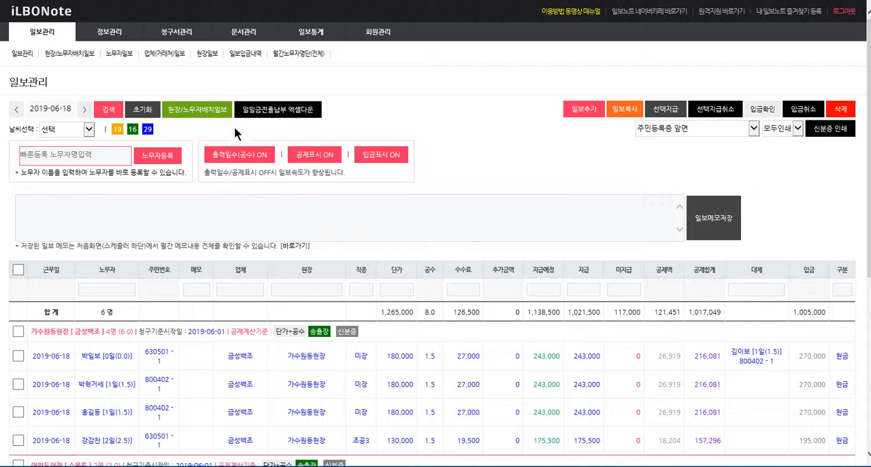
Step: Add two blank entries to the 2019-06-18 daily report with 일보추가
left_click(588, 114)
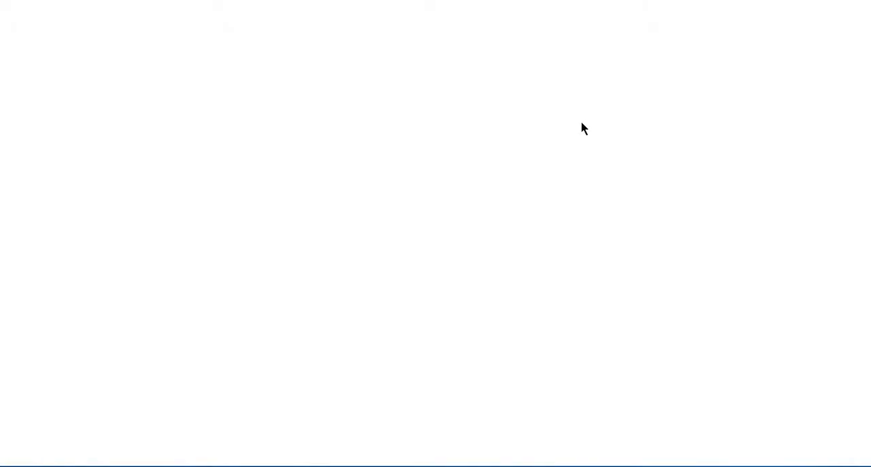
left_click(584, 115)
scroll(175, 328, "down", 3)
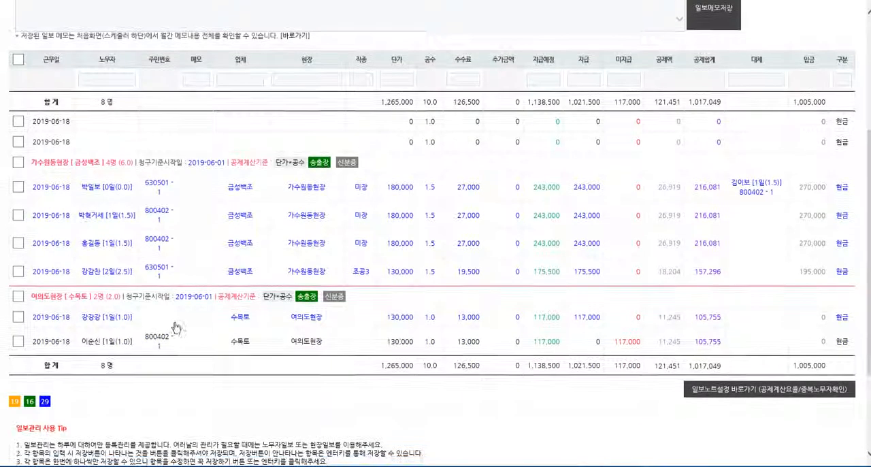
Step: Set the 현장 of both blank entries to 00이식사업 (00토건) in one bulk edit and save it
left_click(19, 121)
left_click(18, 141)
left_click(320, 126)
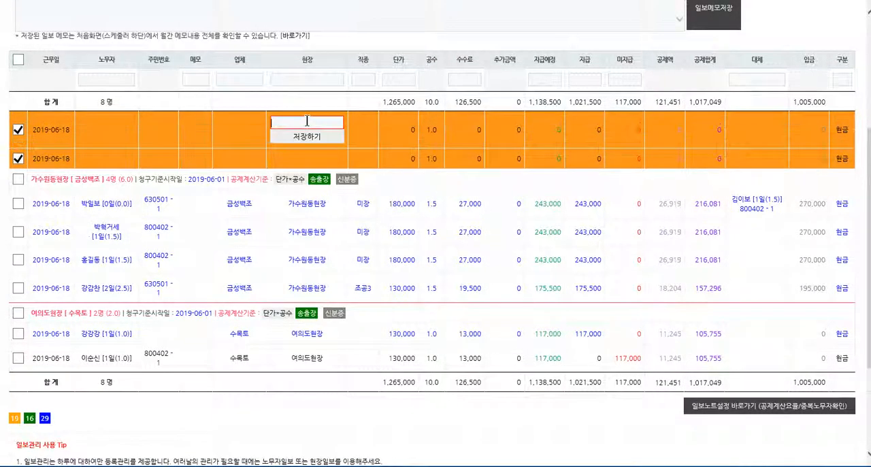
left_click(311, 123)
left_click(306, 146)
left_click(304, 138)
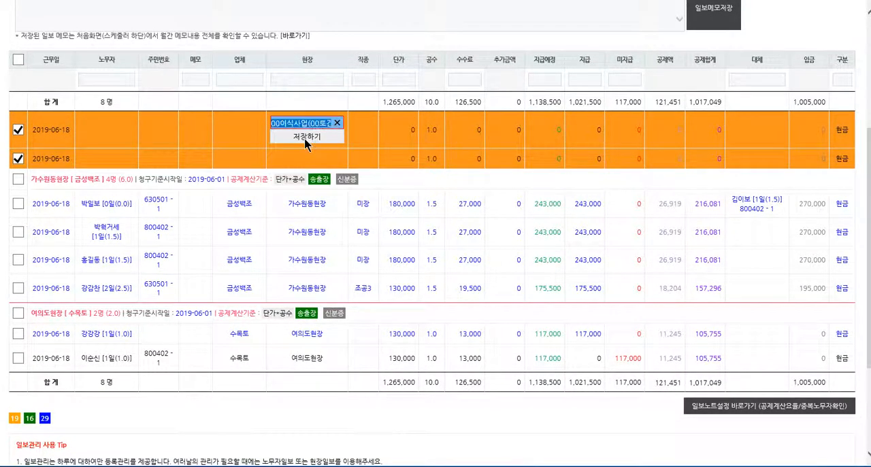
scroll(251, 296, "down", 2)
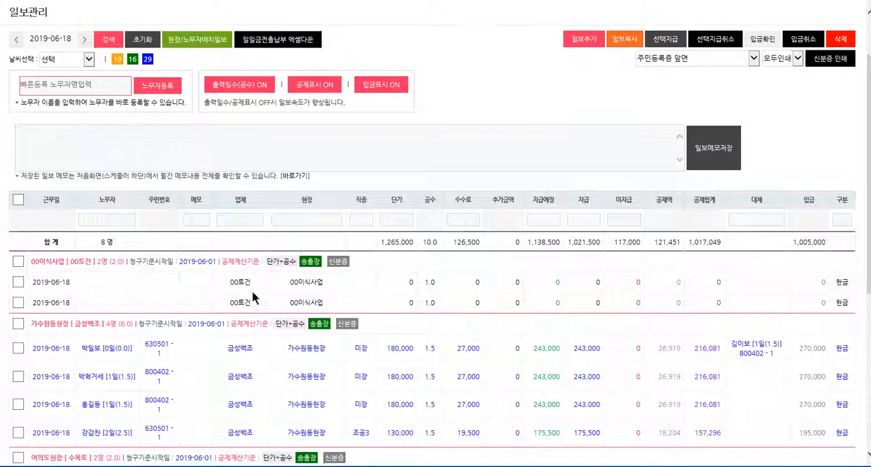
Step: Delete both blank 00이식사업 entries from the 2019-06-18 daily report and approve the deletion
left_click(18, 261)
scroll(851, 160, "up", 2)
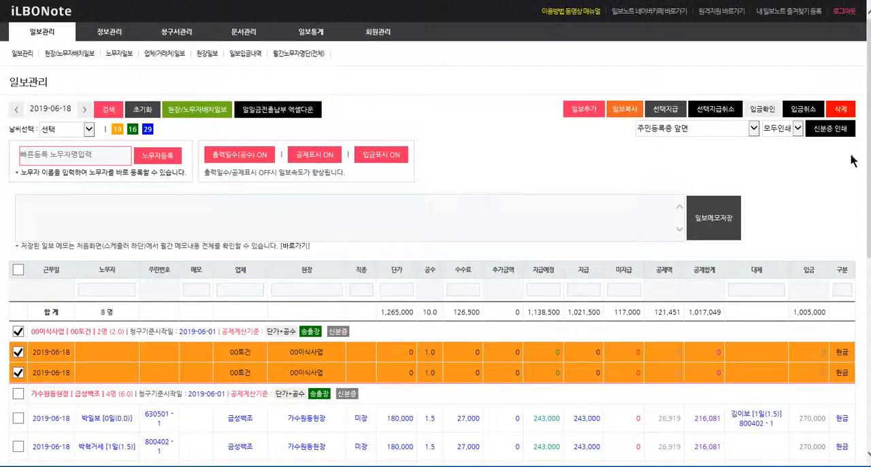
left_click(841, 108)
left_click(511, 272)
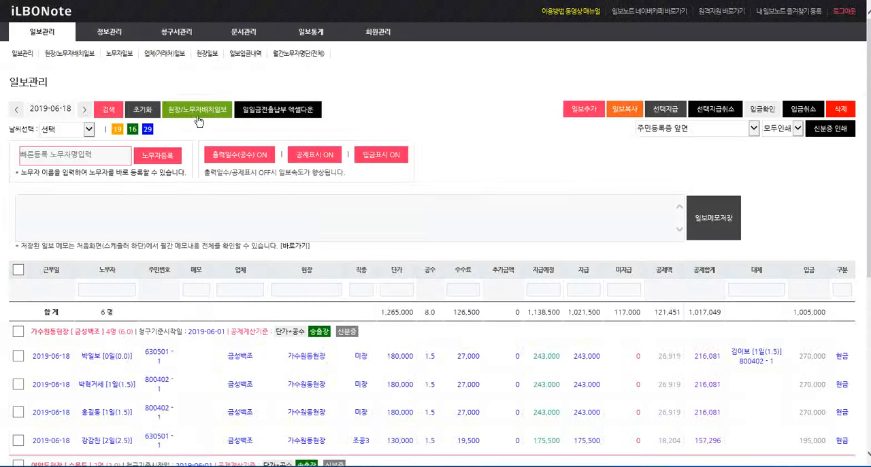
Step: In the 현장/노무자배치일보, register the site 00이식사업(00토건) with a headcount of 3 for 2019-06-18
left_click(199, 114)
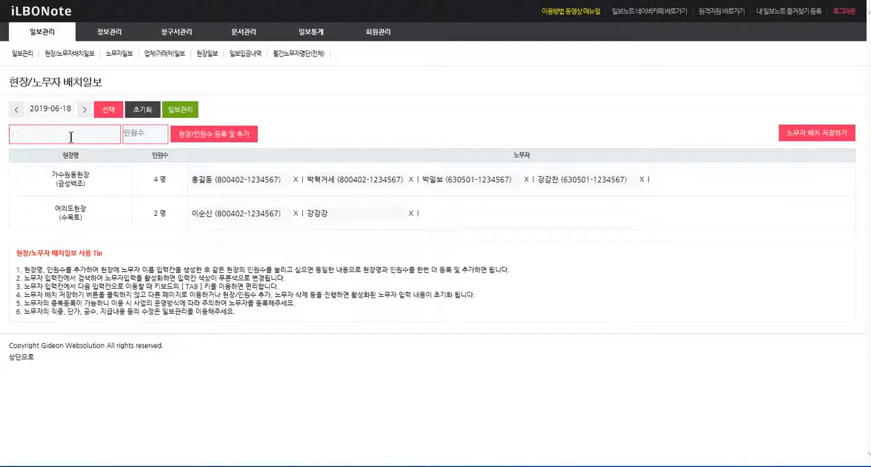
type("00")
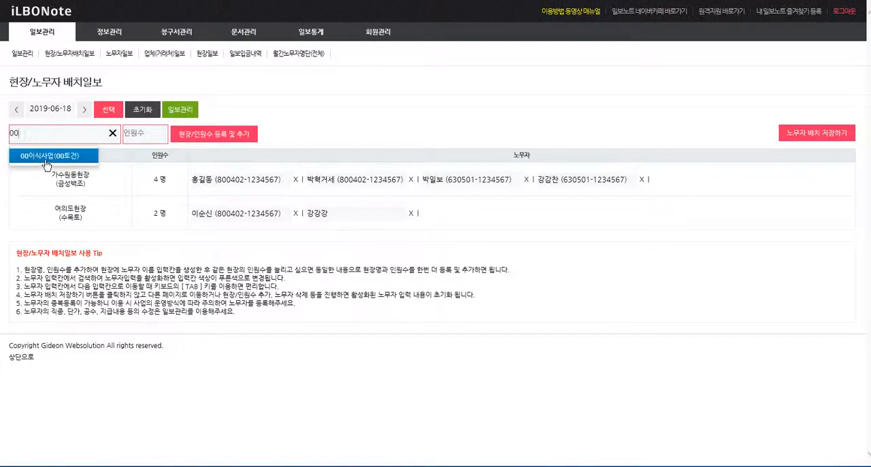
left_click(41, 150)
left_click(134, 136)
type("2")
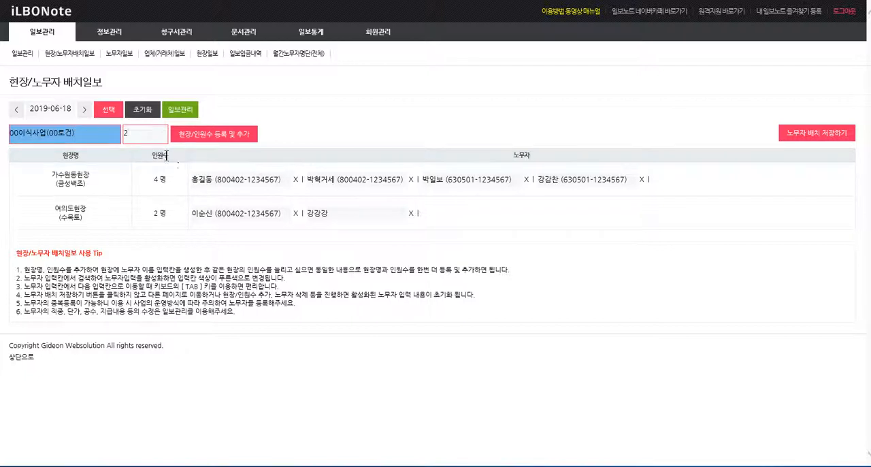
left_click_drag(142, 135, 88, 128)
left_click(221, 133)
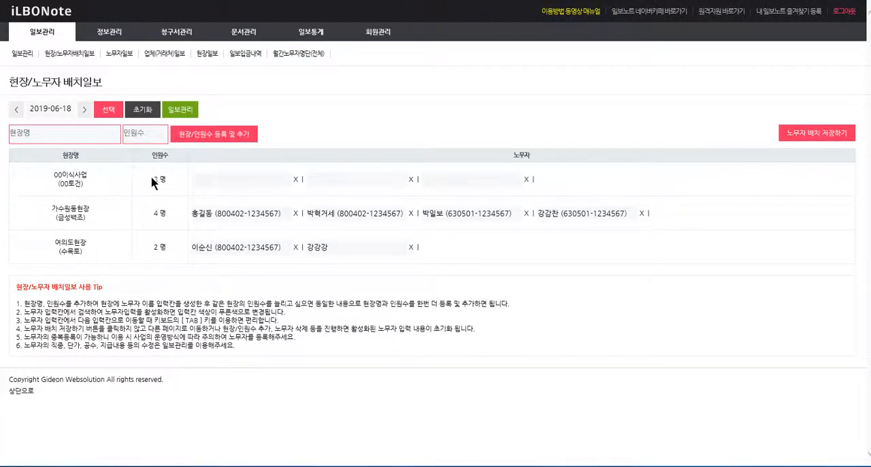
Step: Assign a registered worker to the first 노무자 slot of 00이식사업 by searching the worker's name
left_click(329, 182)
left_click(232, 182)
type("홍길동")
key("BackSpace")
key("BackSpace")
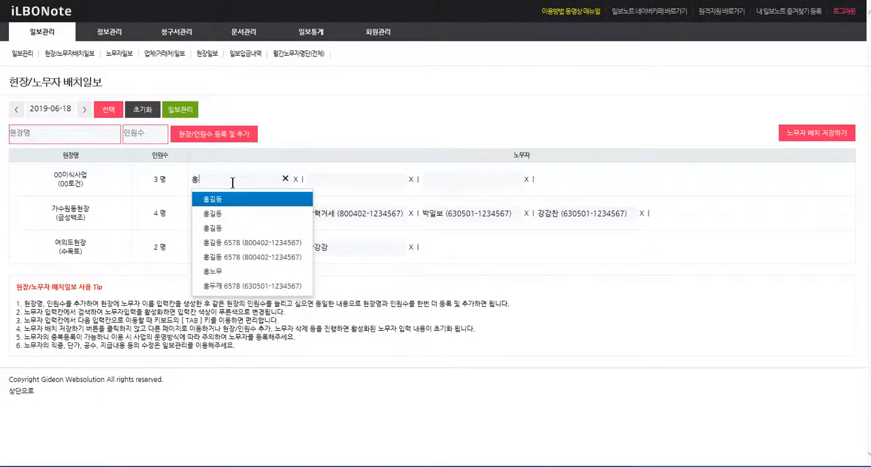
type("두")
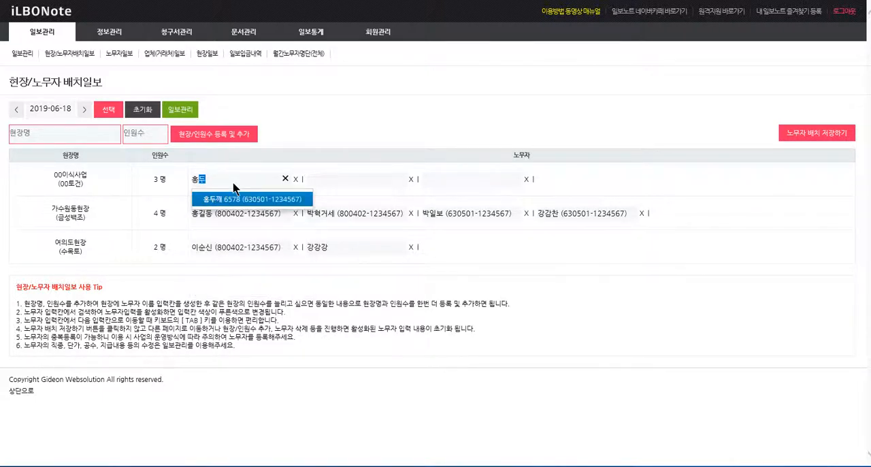
key("Return")
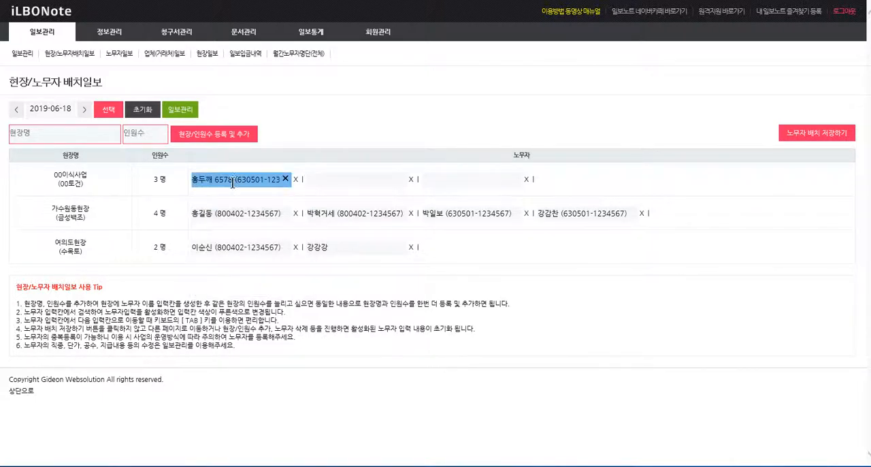
Step: Assign registered workers to the second and third 노무자 slots of 00이식사업 and save the worker placement
left_click(342, 179)
type("김")
key("Return")
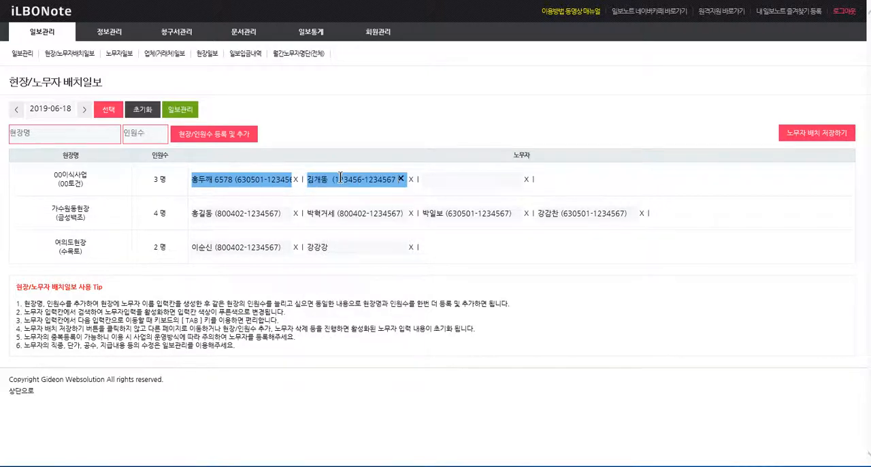
key("Tab")
type("철")
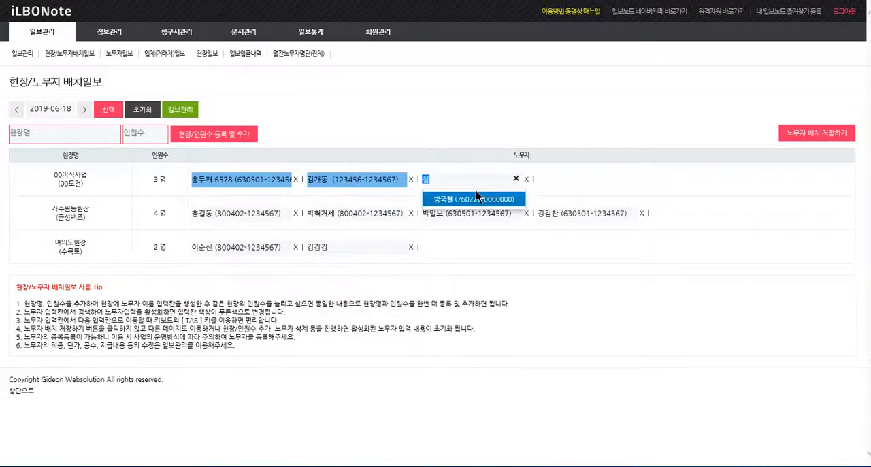
left_click(476, 191)
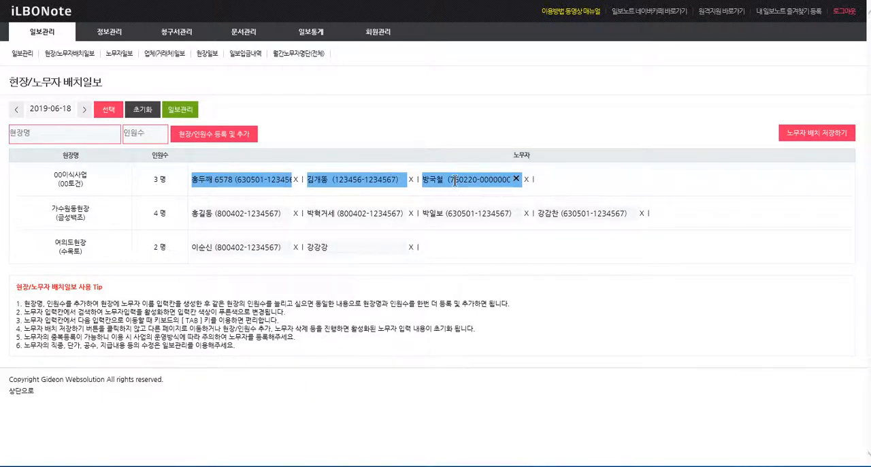
left_click(808, 134)
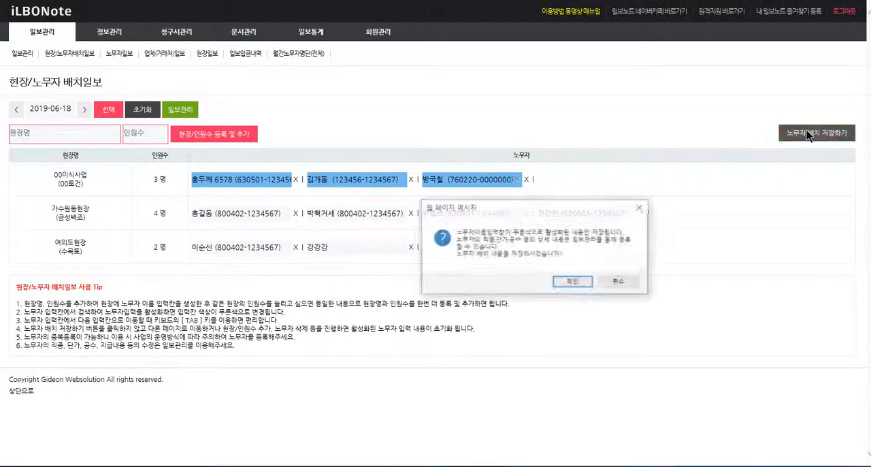
left_click(575, 278)
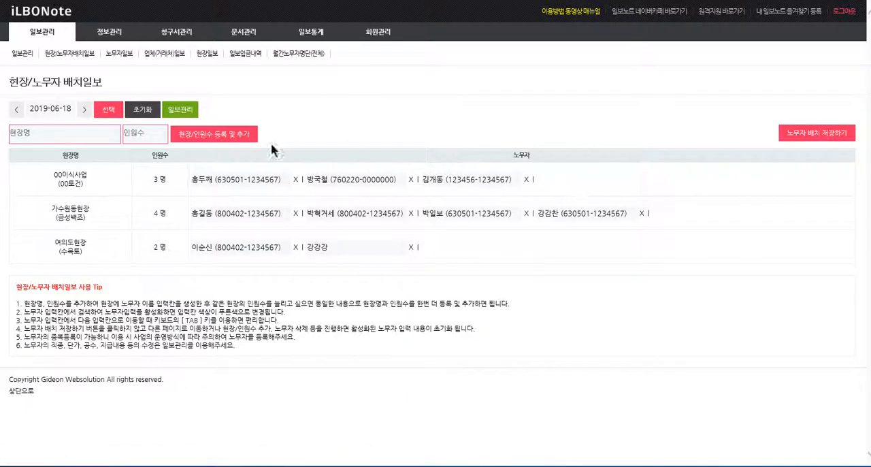
Step: In 일보관리, set the 직종 of all three 00이식사업 entries to 조공4 in one bulk edit and save it
left_click(183, 111)
scroll(389, 266, "down", 3)
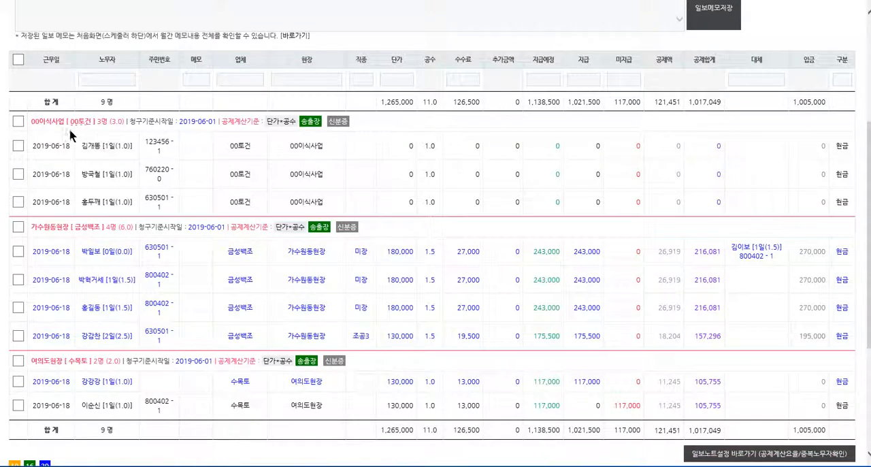
left_click(18, 121)
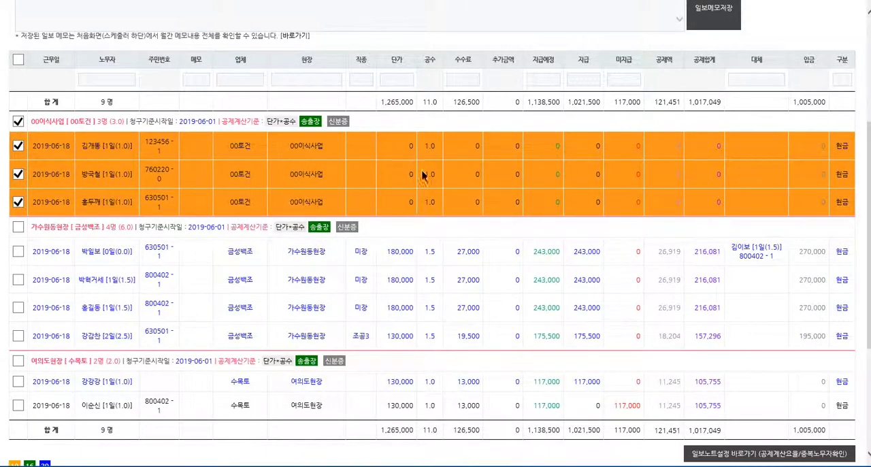
left_click(371, 146)
type("ㅈ")
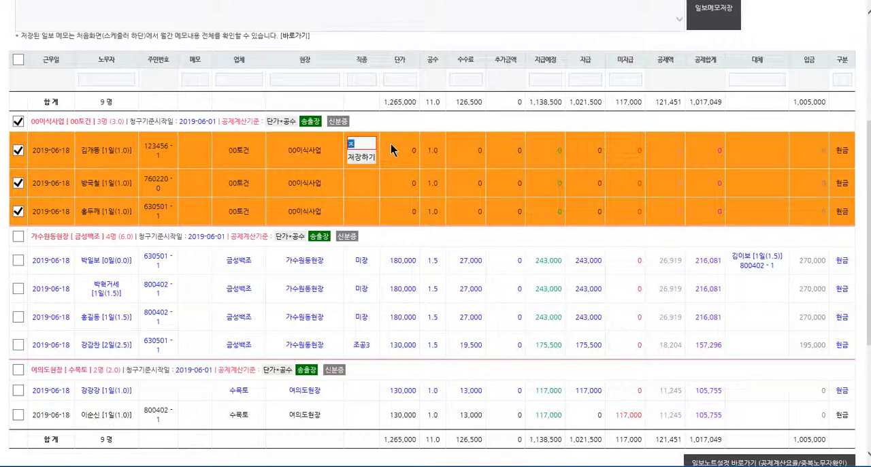
type("ㅗ")
key("Down")
key("Down")
key("Down")
key("Return")
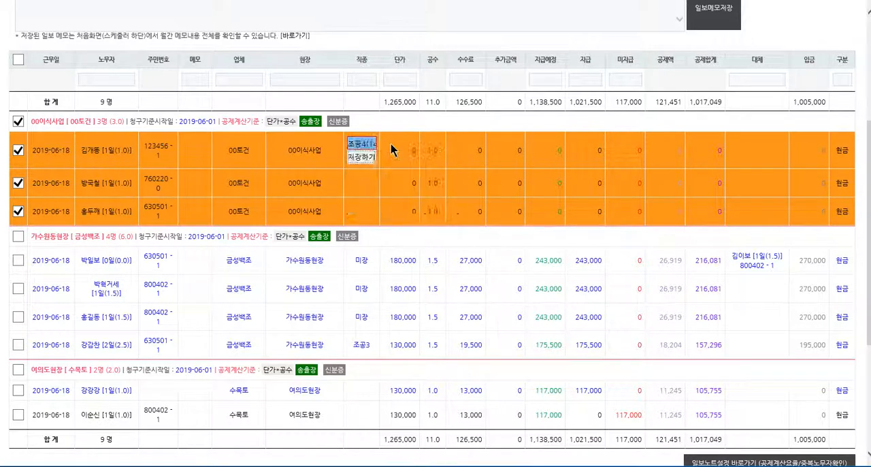
key("Return")
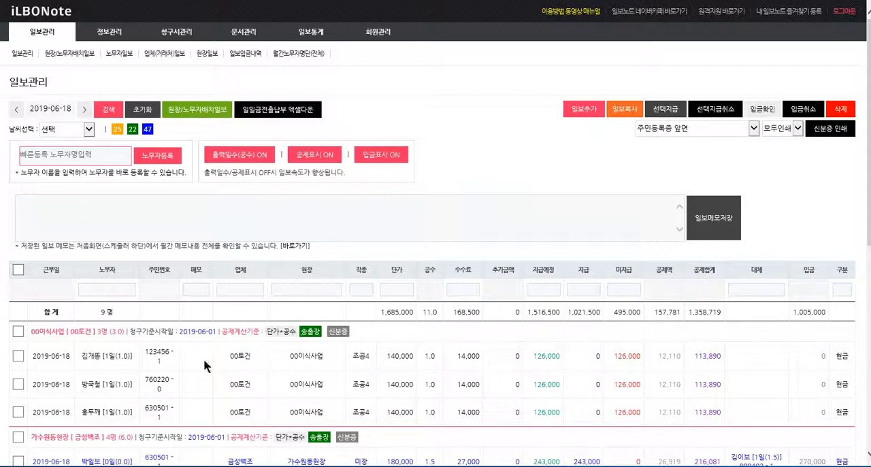
Step: Check the worker placement per site in the 현장/노무자배치일보 against the 2019-06-18 entries in 일보관리
left_click(198, 110)
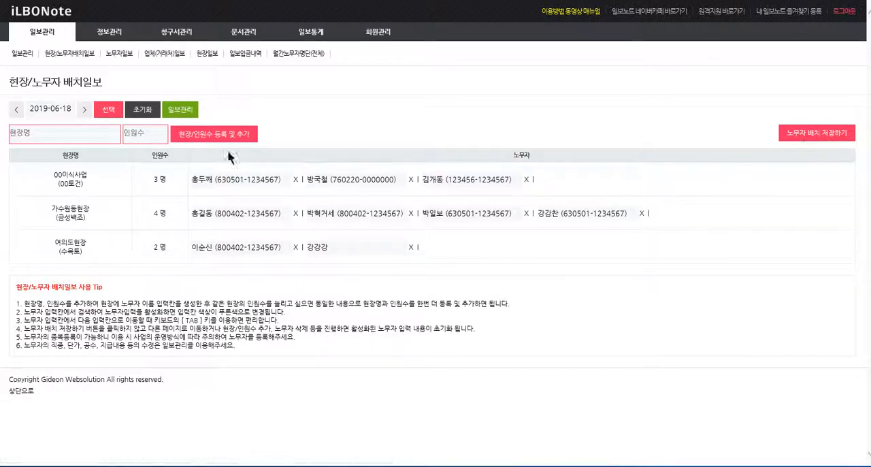
left_click(180, 111)
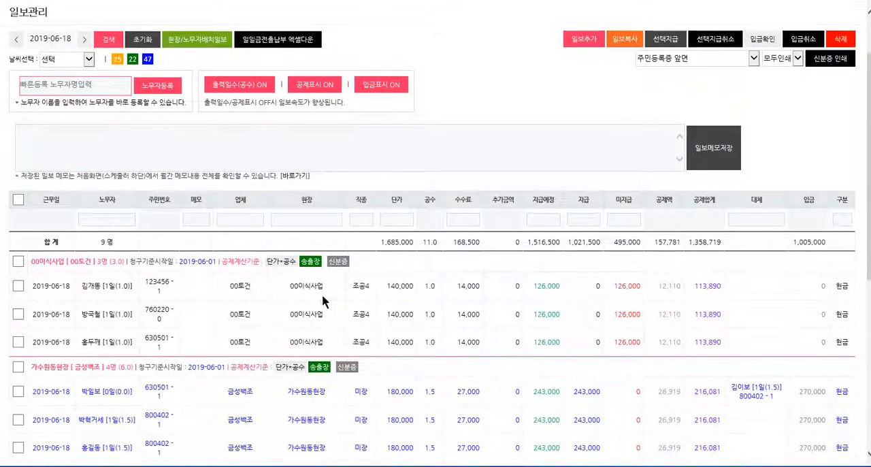
scroll(221, 272, "down", 2)
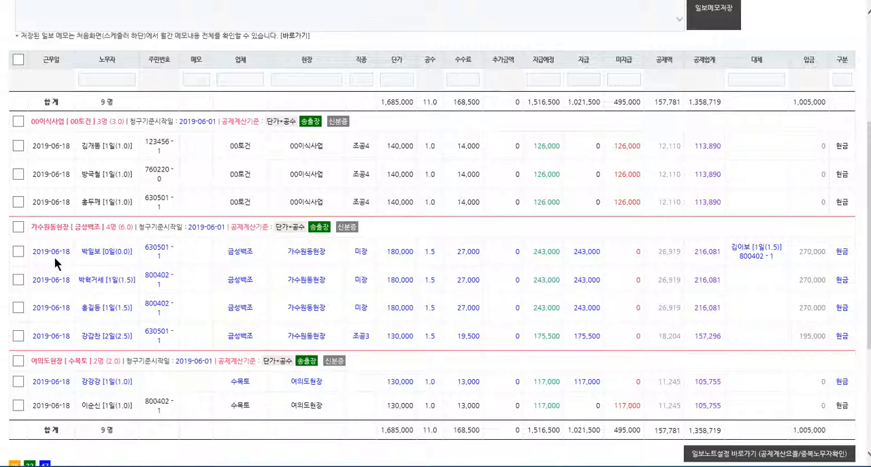
Step: Copy the three 00이식사업 entries to 2019-06-19 with 일보복사, including 노무자, 현장 and 직종, and review the copied report
left_click(18, 121)
left_click(18, 121)
left_click(18, 145)
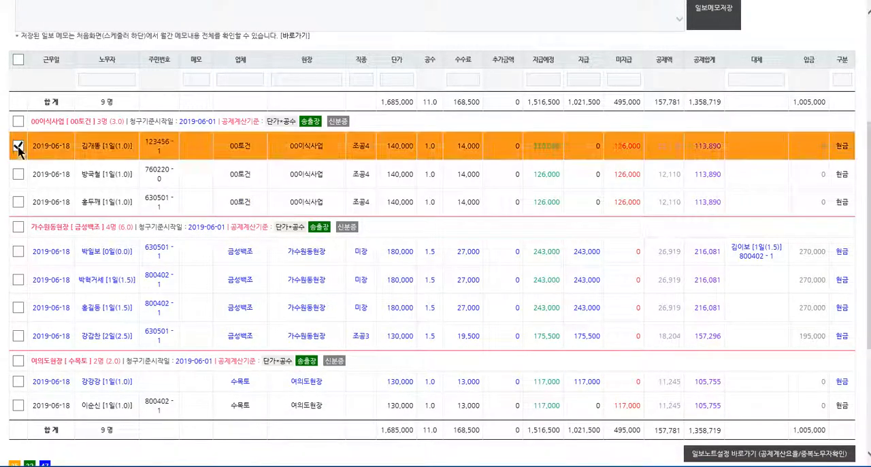
left_click(19, 174)
left_click(19, 122)
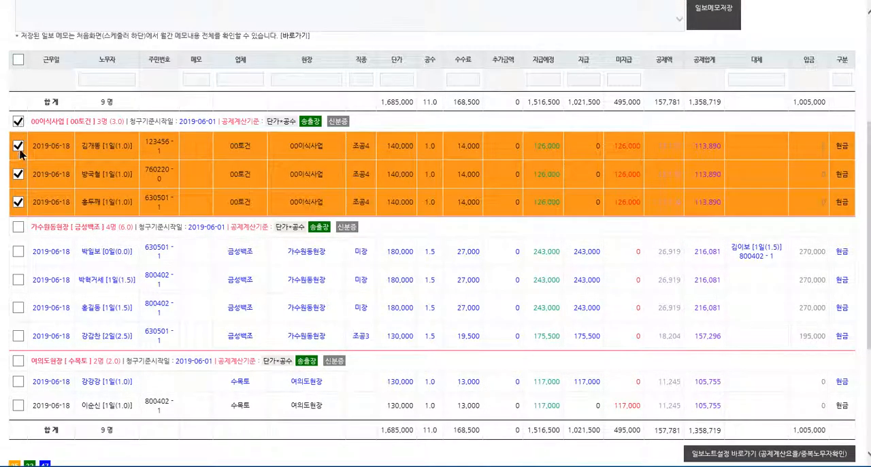
scroll(331, 195, "up", 3)
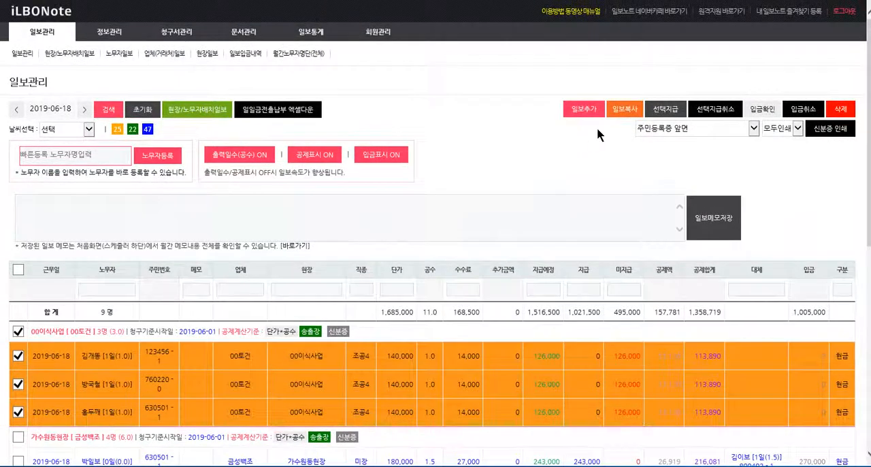
left_click(621, 108)
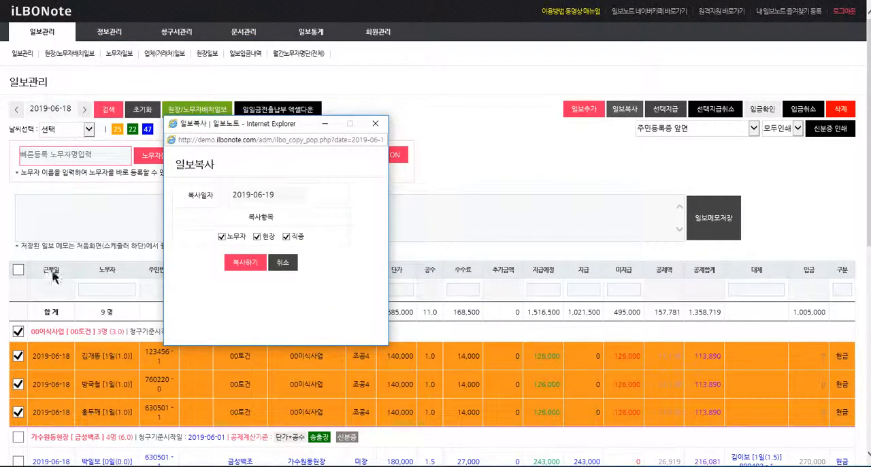
left_click(245, 262)
left_click(549, 274)
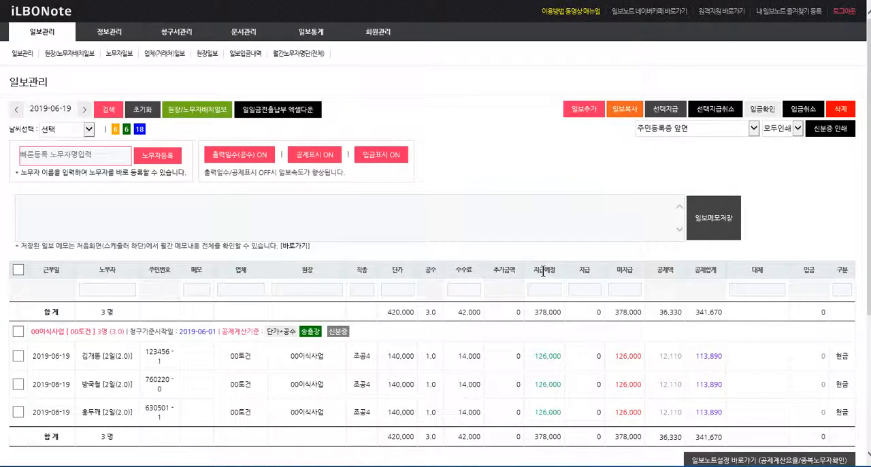
scroll(266, 243, "down", 3)
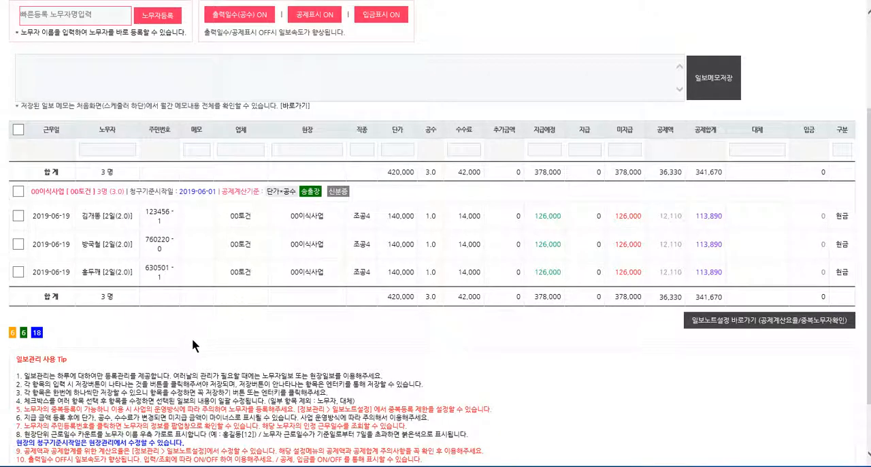
scroll(278, 354, "up", 3)
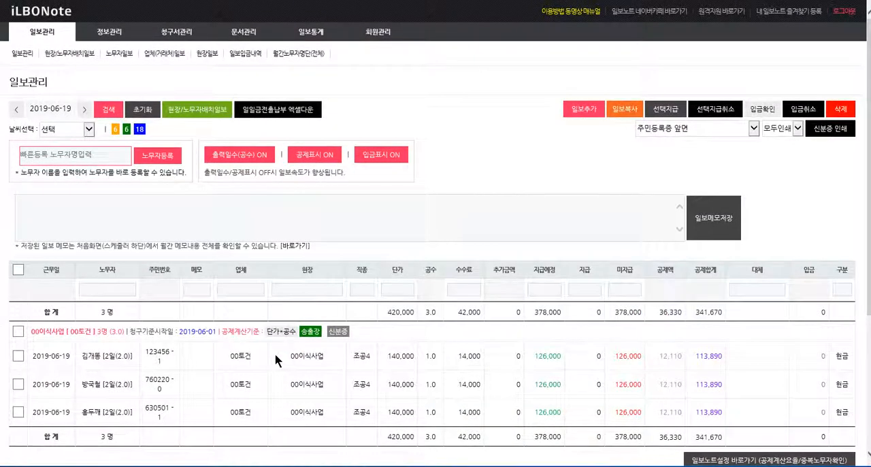